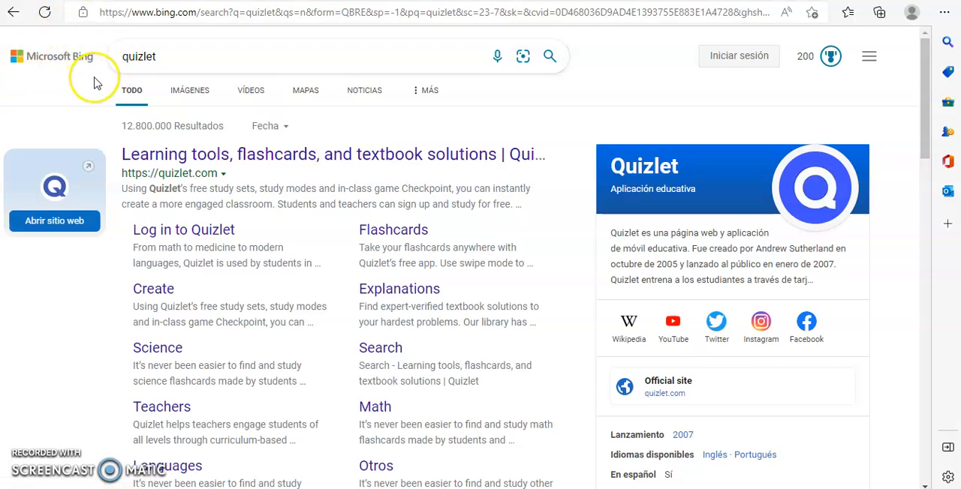
- Open the Quizlet website from the search results and dismiss the Google sign-in prompt
left_click(195, 69)
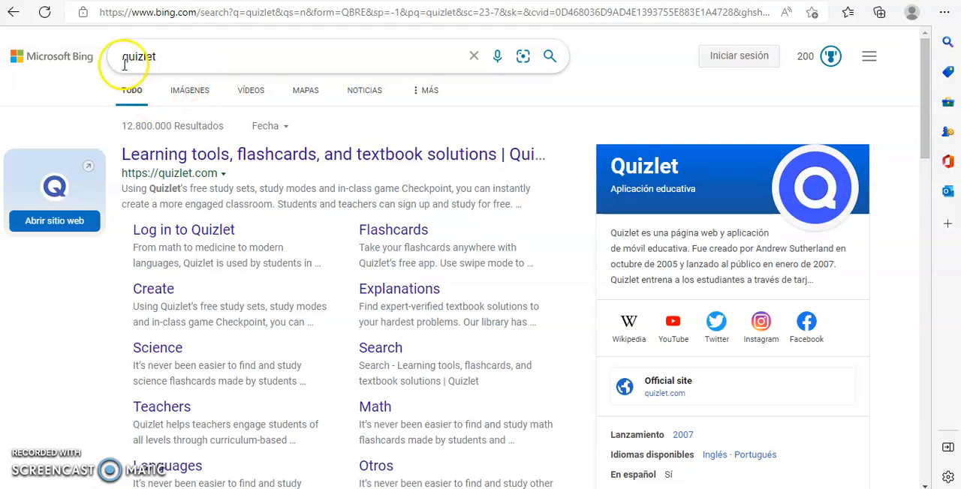
left_click(198, 158)
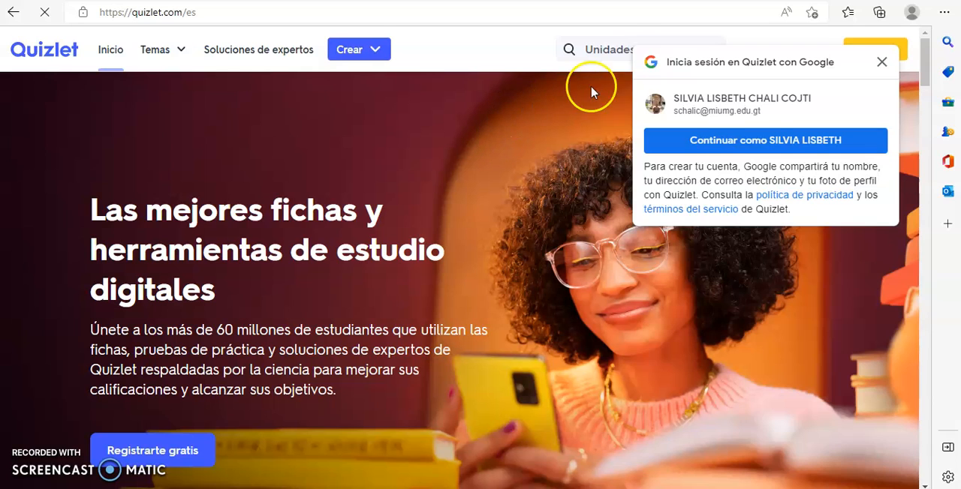
left_click(882, 63)
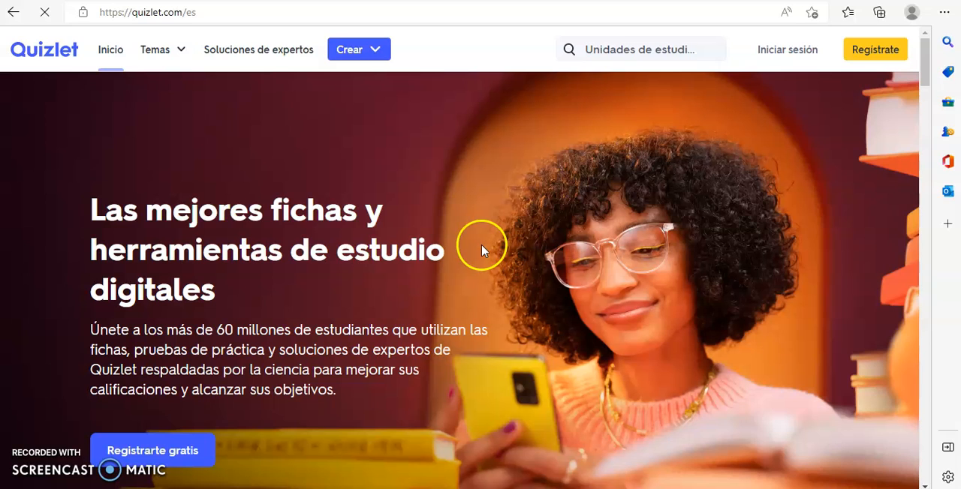
- Sign in to Quizlet with Google, using the institutional school account
left_click(785, 51)
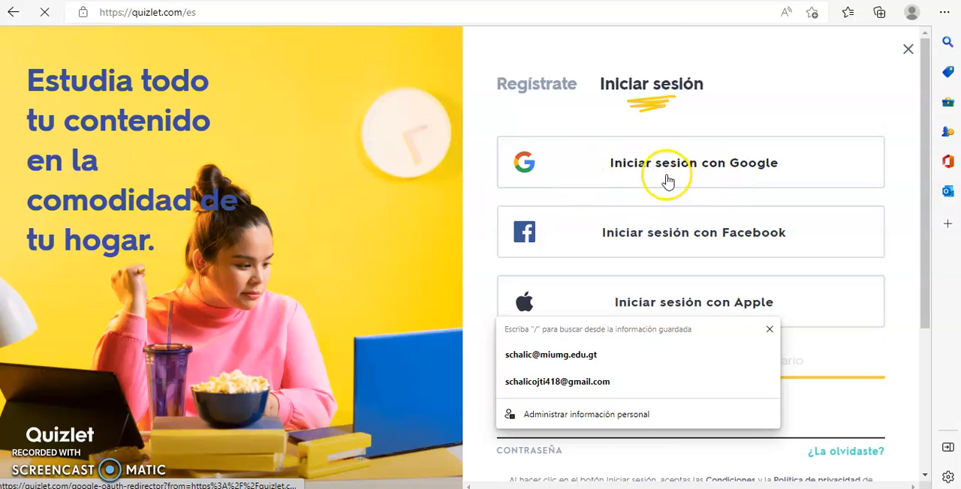
left_click(630, 163)
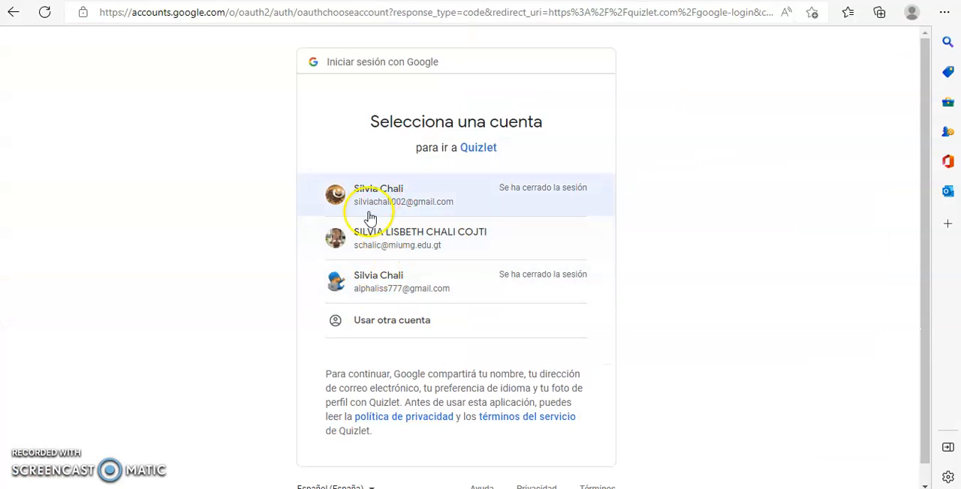
left_click(371, 241)
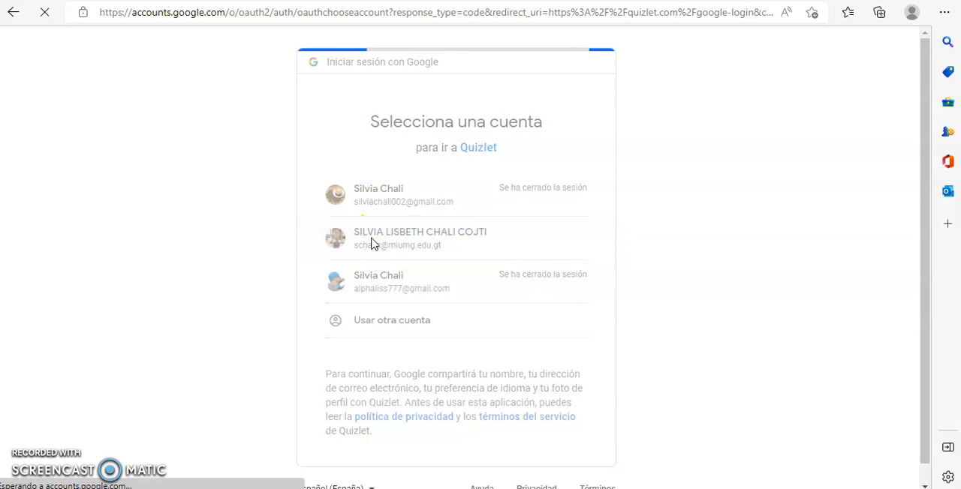
left_click(357, 237)
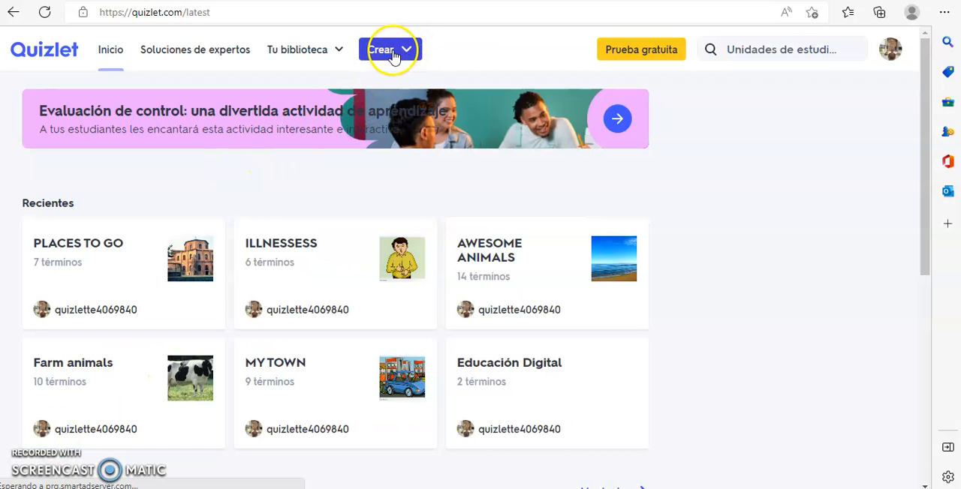
- Start a new study set (Unidad de estudio) and dismiss the Quizlet Plus offer
left_click(381, 48)
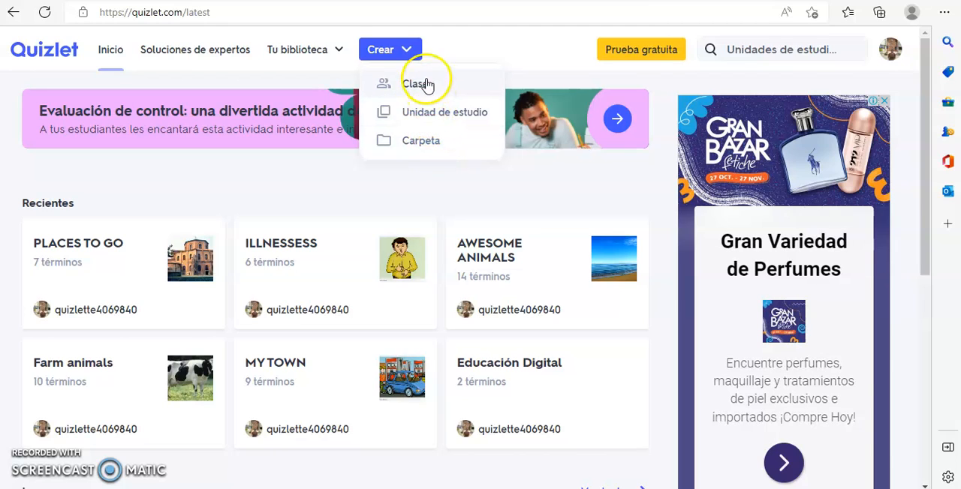
left_click(424, 113)
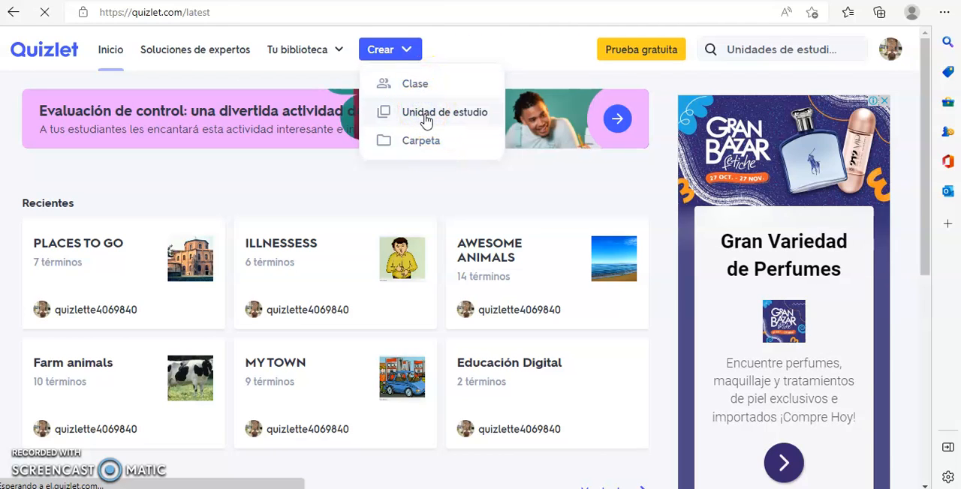
left_click(424, 122)
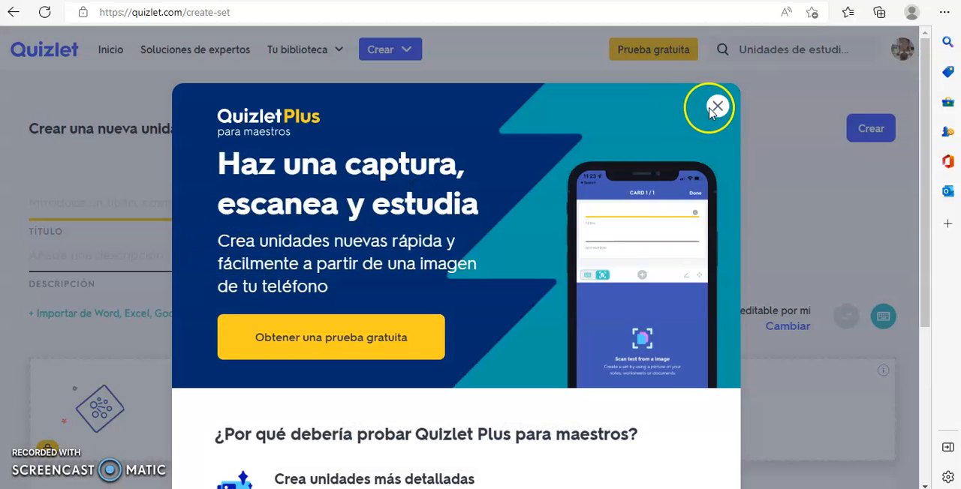
left_click(715, 107)
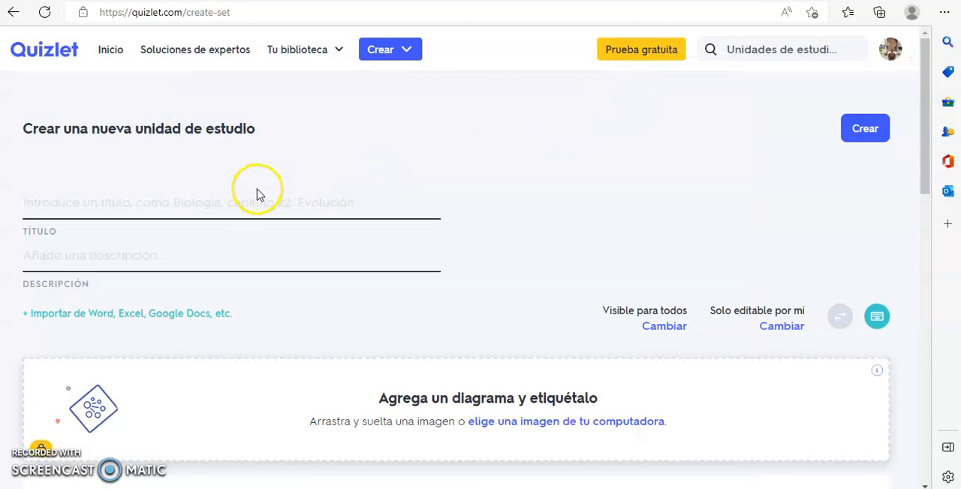
- Examine the title and description fields and the overall layout of the new study set form
left_click(257, 195)
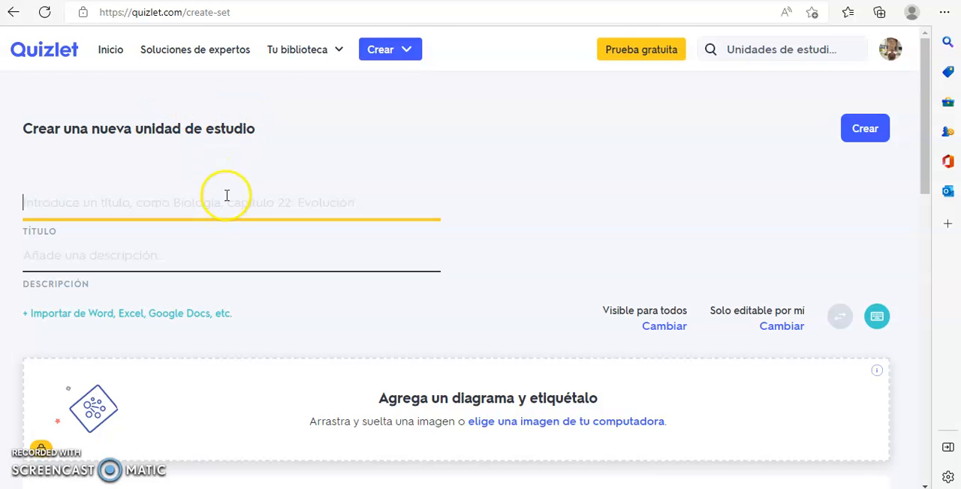
scroll(229, 240, "down", 3)
scroll(229, 240, "up", 3)
left_click(93, 264)
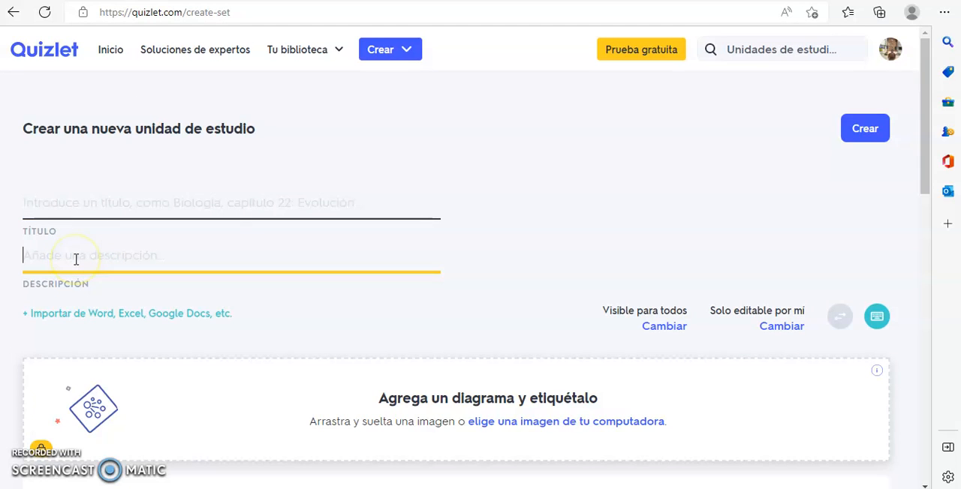
scroll(85, 280, "down", 3)
scroll(105, 292, "up", 3)
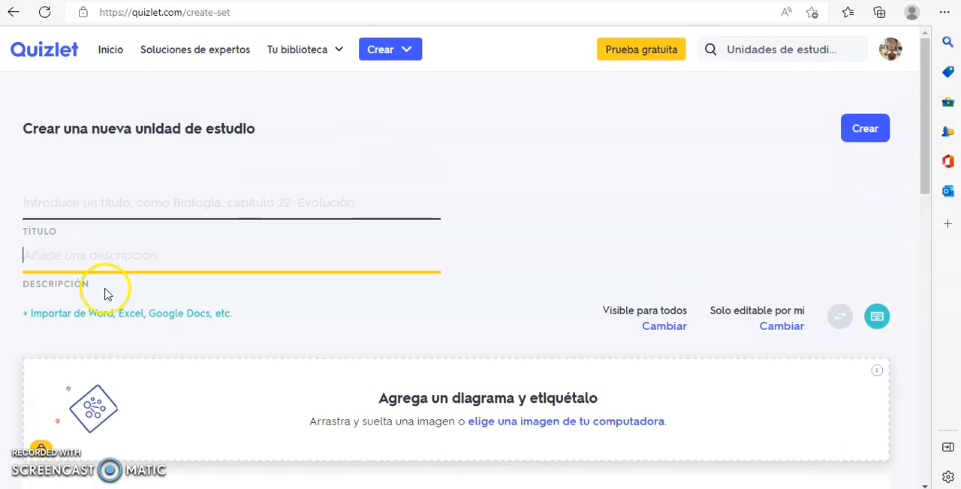
scroll(109, 291, "down", 4)
scroll(143, 286, "down", 3)
scroll(533, 299, "up", 3)
scroll(575, 305, "up", 4)
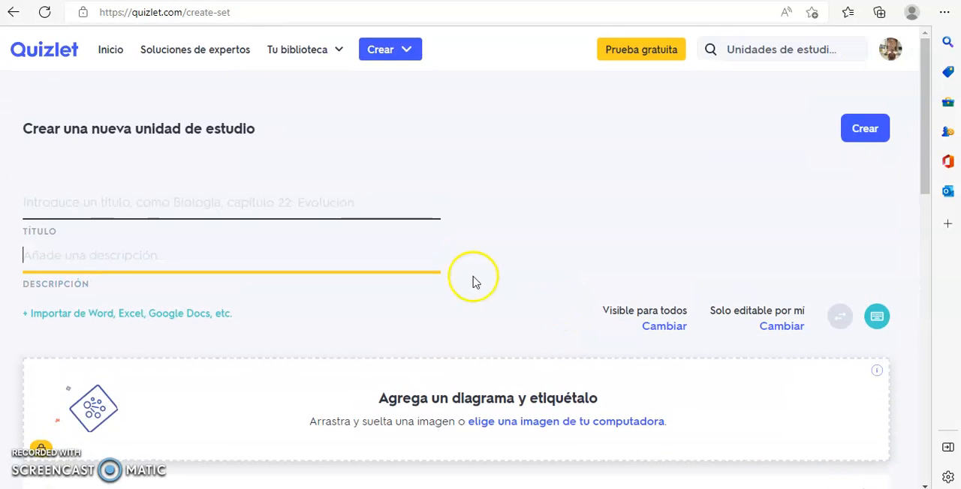
left_click(184, 199)
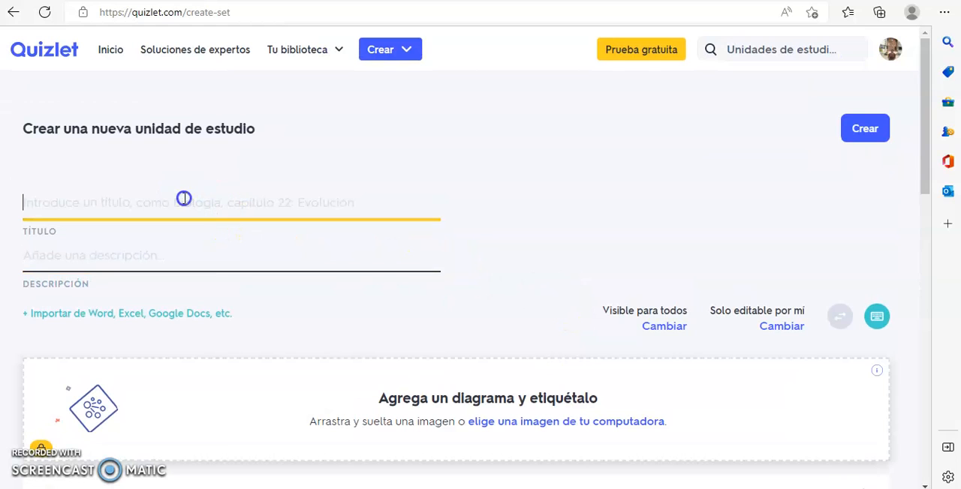
left_click(188, 258)
scroll(181, 281, "down", 5)
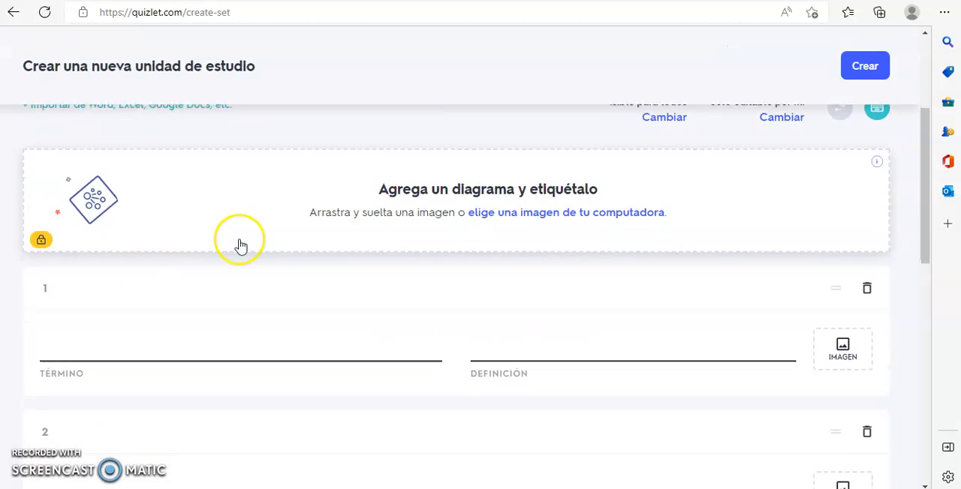
scroll(117, 177, "up", 5)
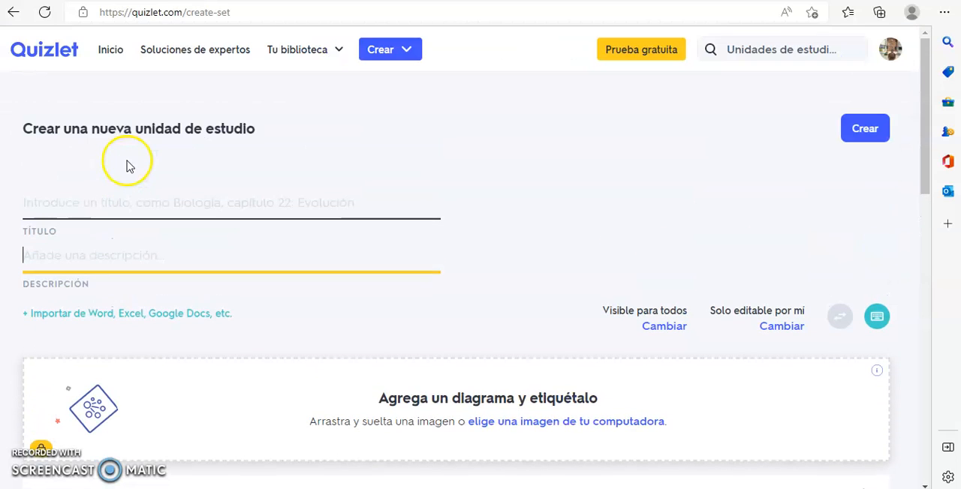
- Examine the term, definition and image fields of the blank cards in the new study set
scroll(110, 204, "down", 1)
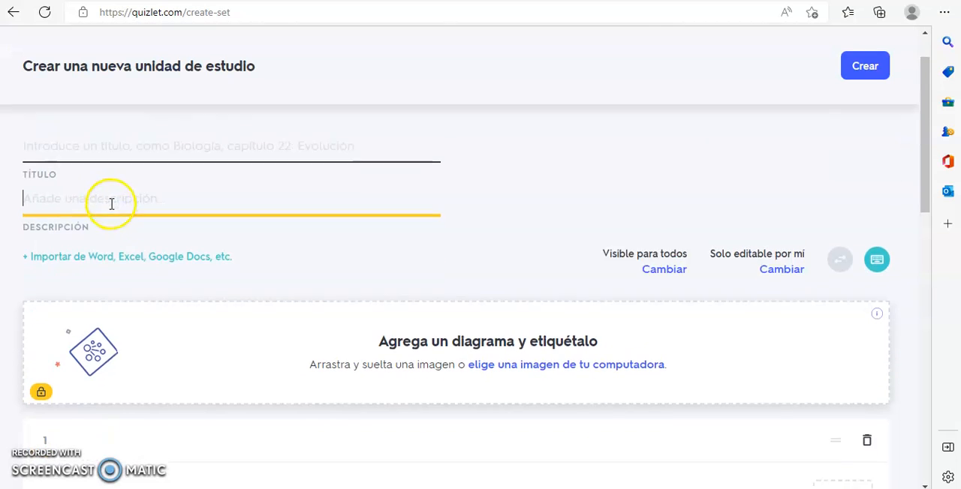
scroll(123, 185, "down", 5)
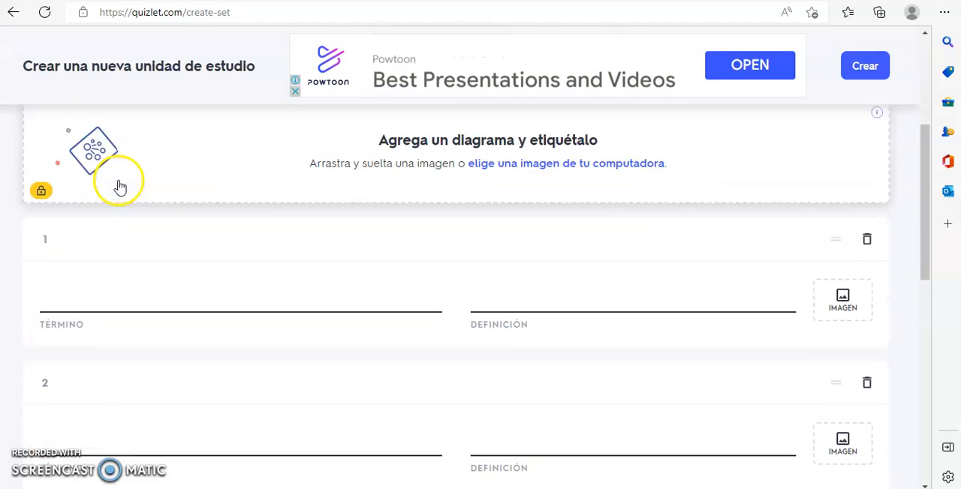
scroll(140, 202, "up", 2)
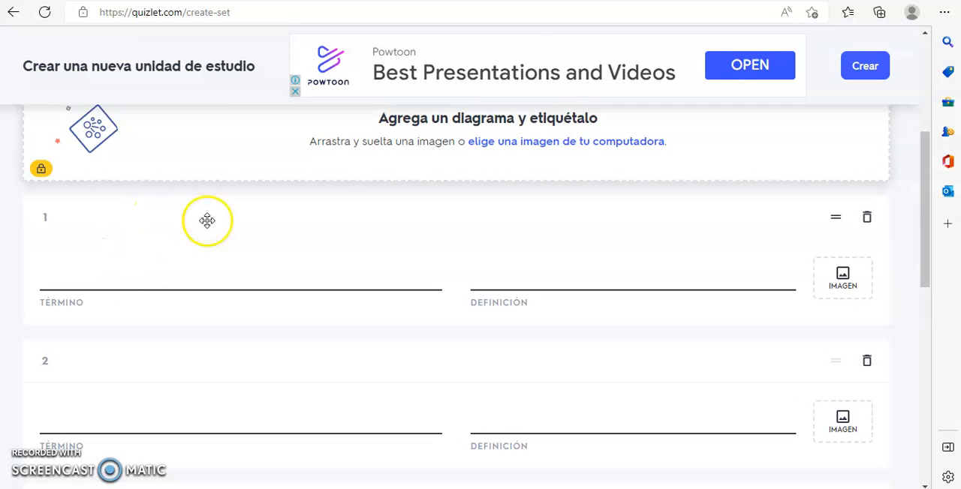
left_click(88, 275)
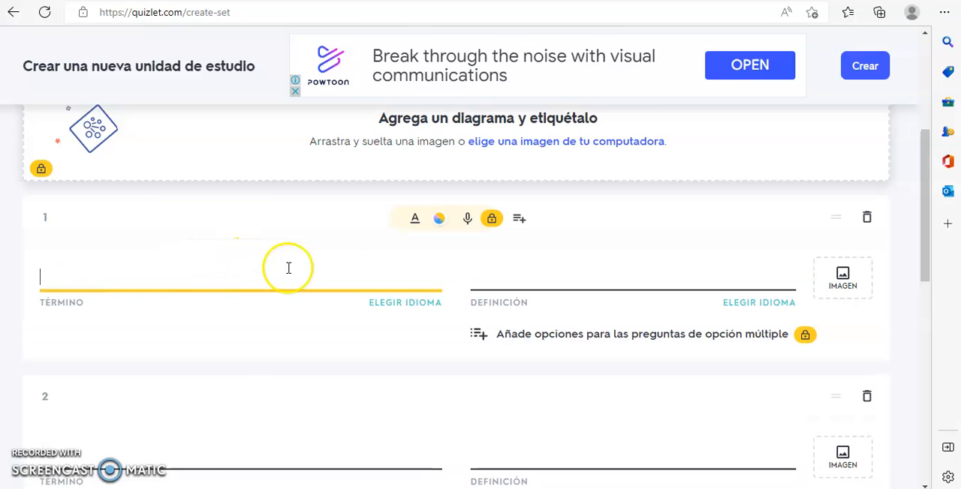
left_click(538, 276)
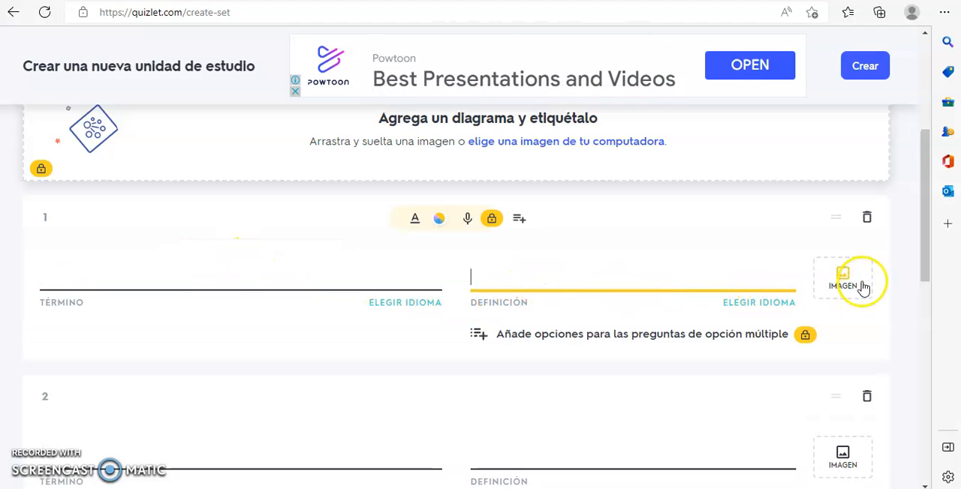
scroll(650, 327, "down", 10)
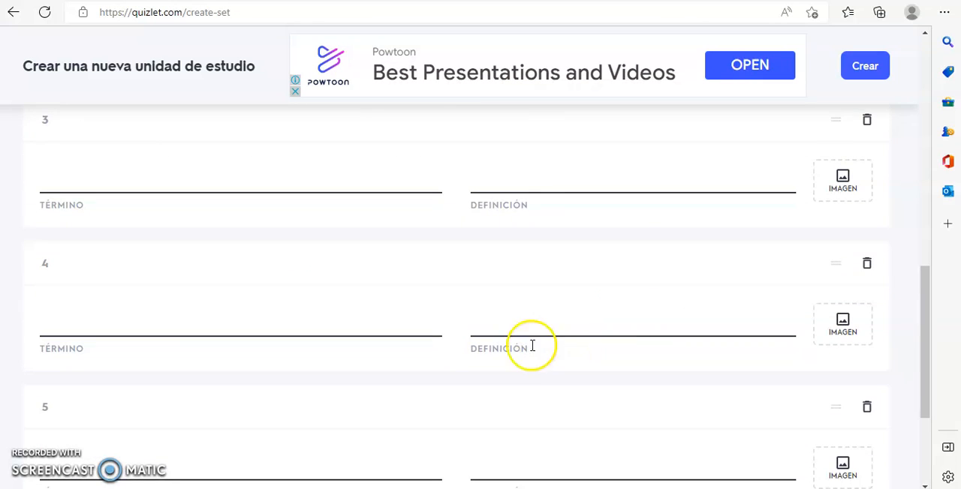
scroll(436, 304, "up", 10)
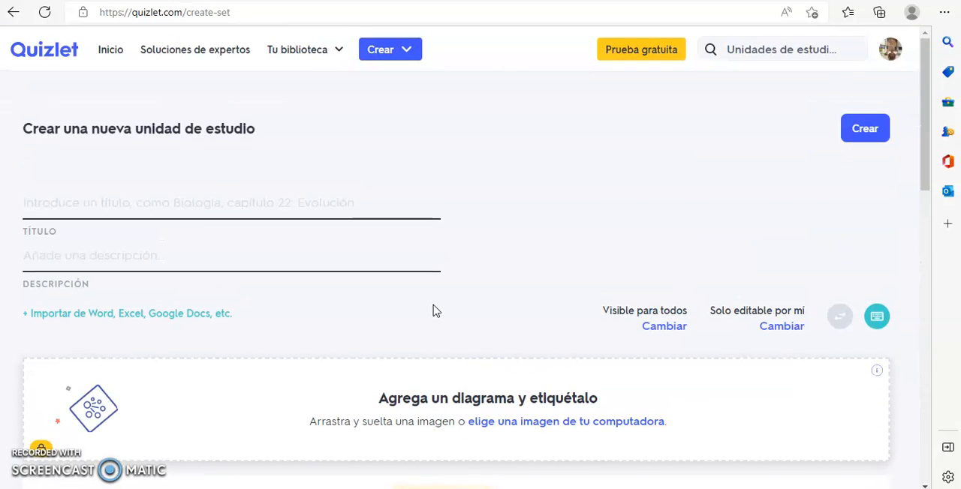
scroll(271, 327, "down", 4)
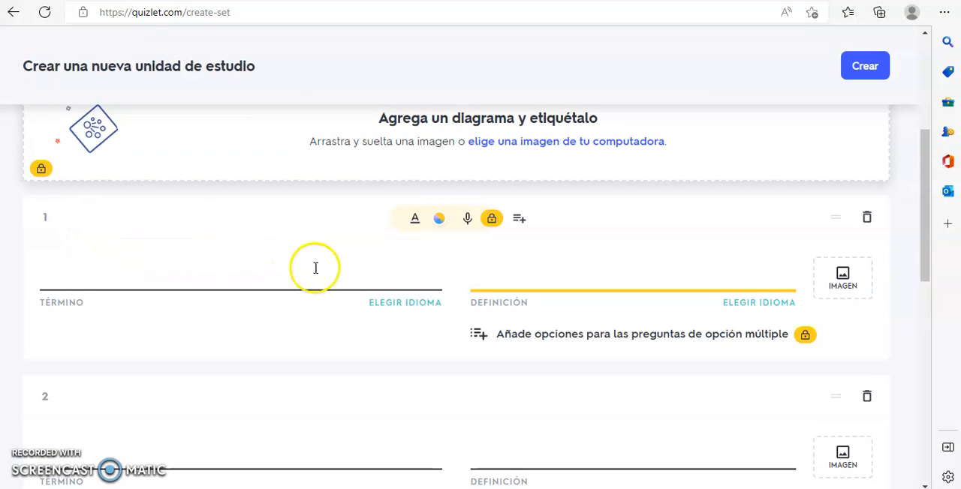
- Review the title, description and illustrated vocabulary cards of the existing ILLNESSESS set in its editor
scroll(315, 268, "down", 1)
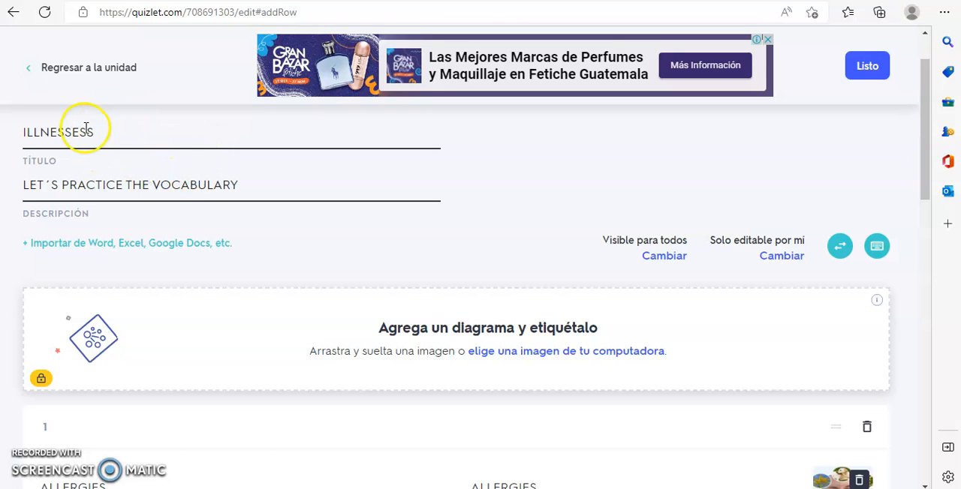
scroll(104, 132, "down", 4)
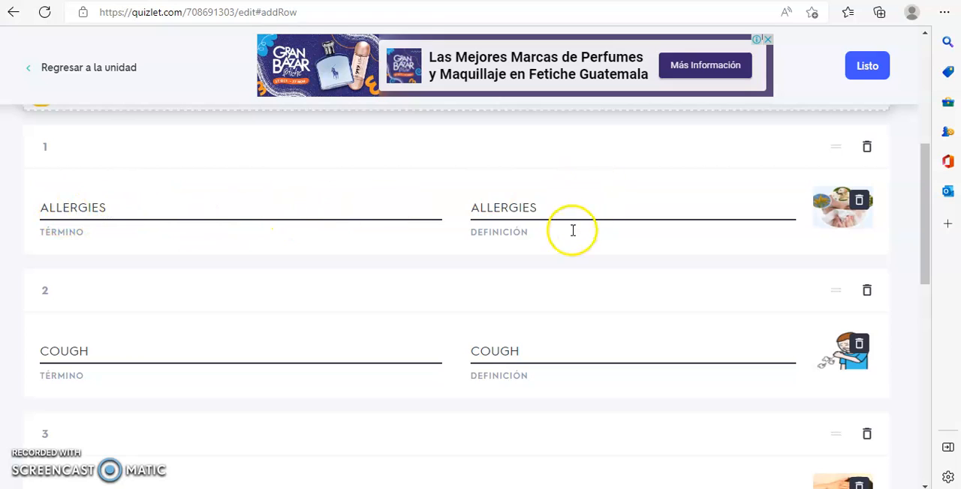
scroll(536, 247, "down", 1)
scroll(324, 289, "down", 5)
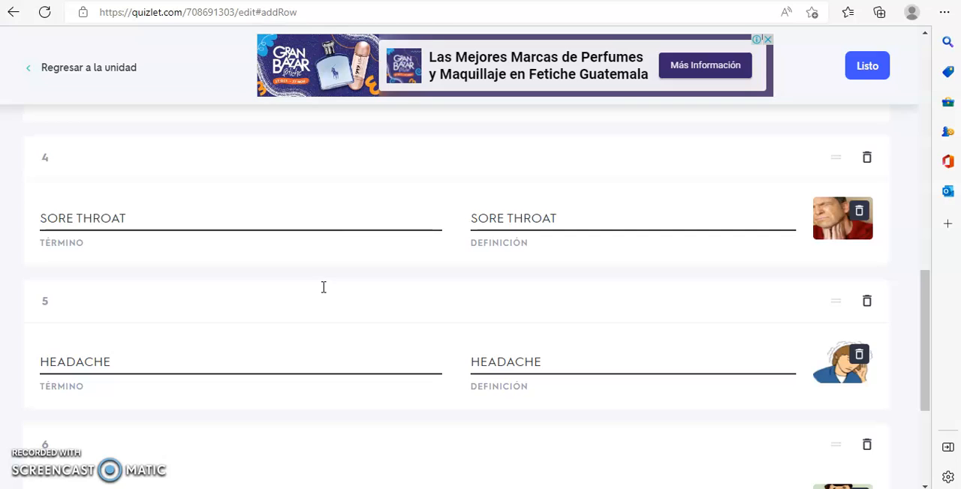
scroll(324, 287, "down", 3)
scroll(324, 289, "down", 1)
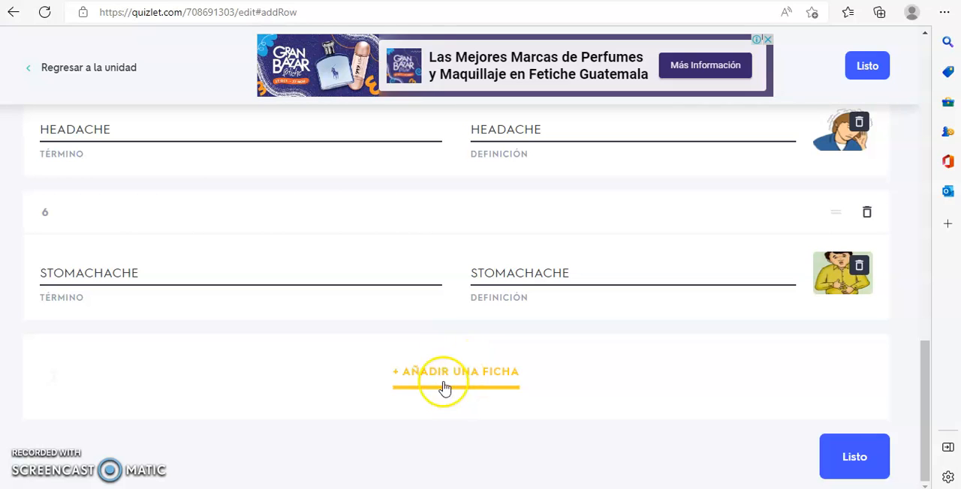
scroll(632, 294, "up", 2)
scroll(774, 240, "up", 3)
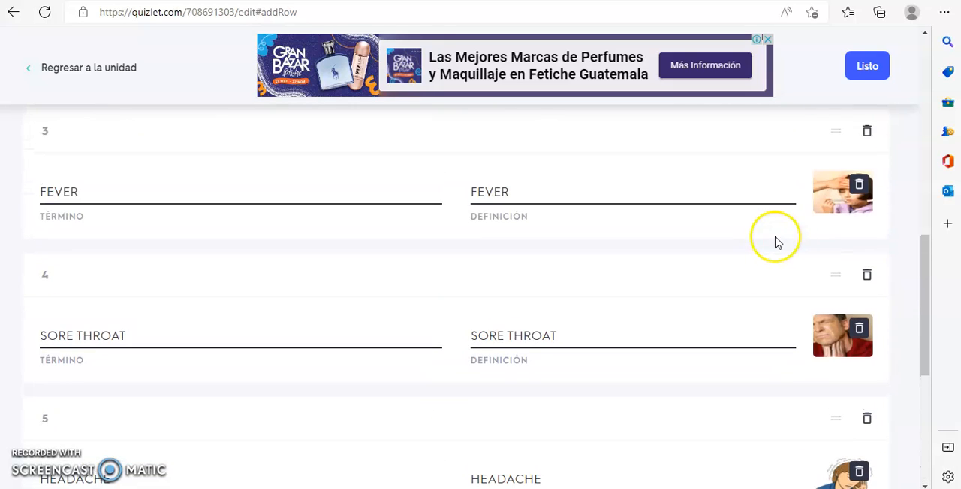
scroll(834, 232, "up", 3)
scroll(834, 232, "down", 6)
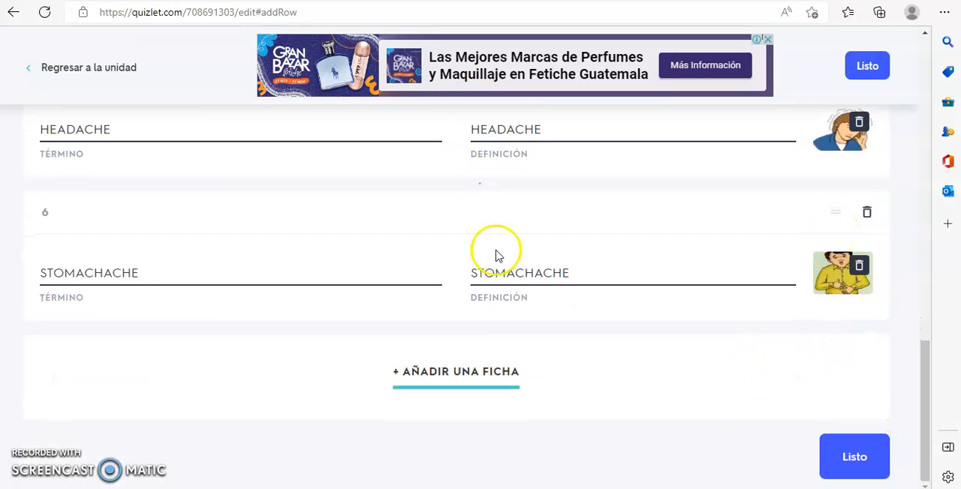
- Finish editing the ILLNESSESS set and look over the class and self-study activities on its page
left_click(851, 453)
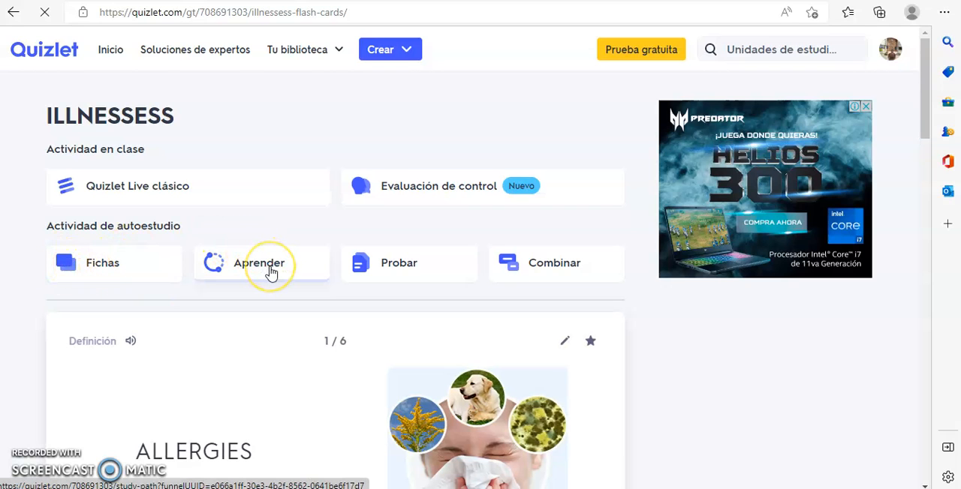
scroll(271, 272, "down", 1)
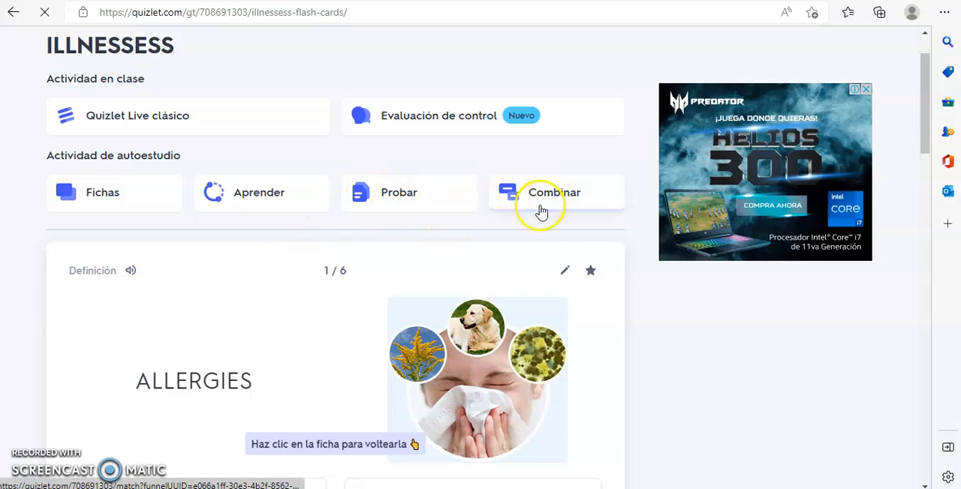
scroll(303, 233, "down", 3)
scroll(248, 229, "up", 4)
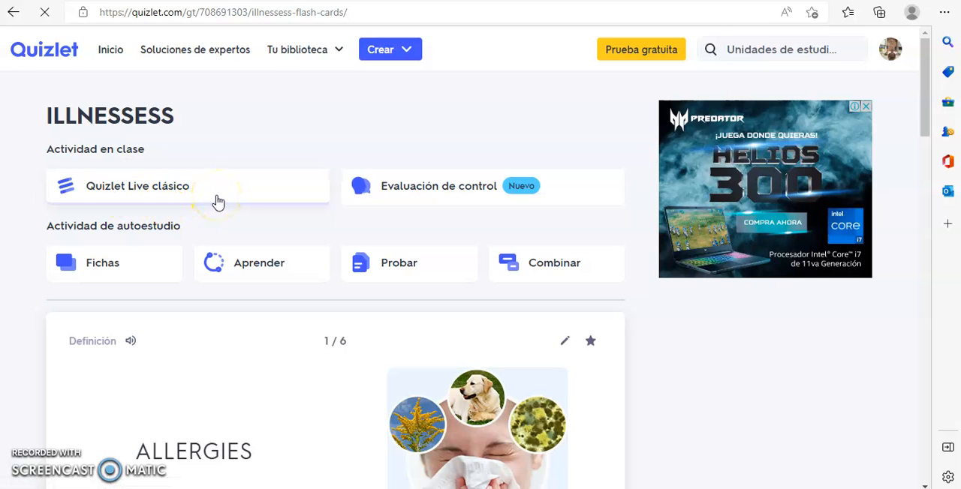
- Advance through the ILLNESSESS flashcards from ALLERGIES to SORE THROAT and flip the SORE THROAT card both ways
scroll(216, 203, "down", 4)
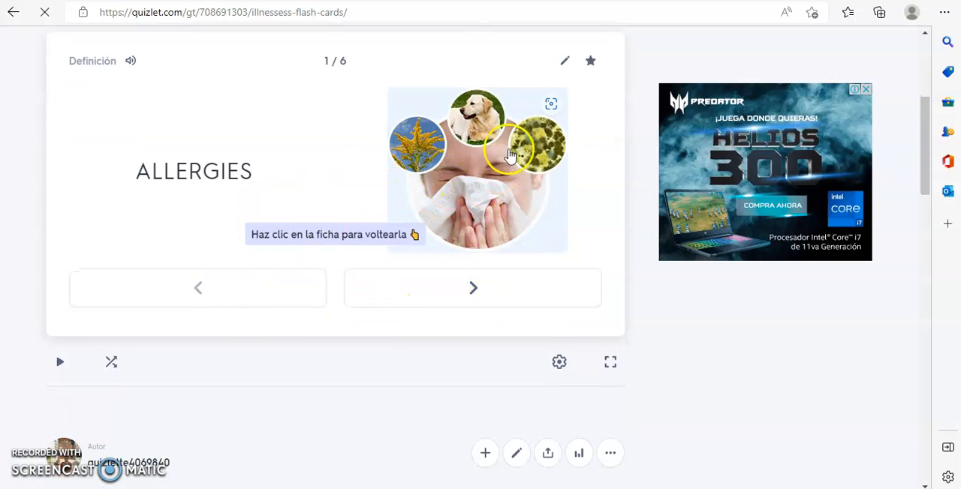
left_click(489, 296)
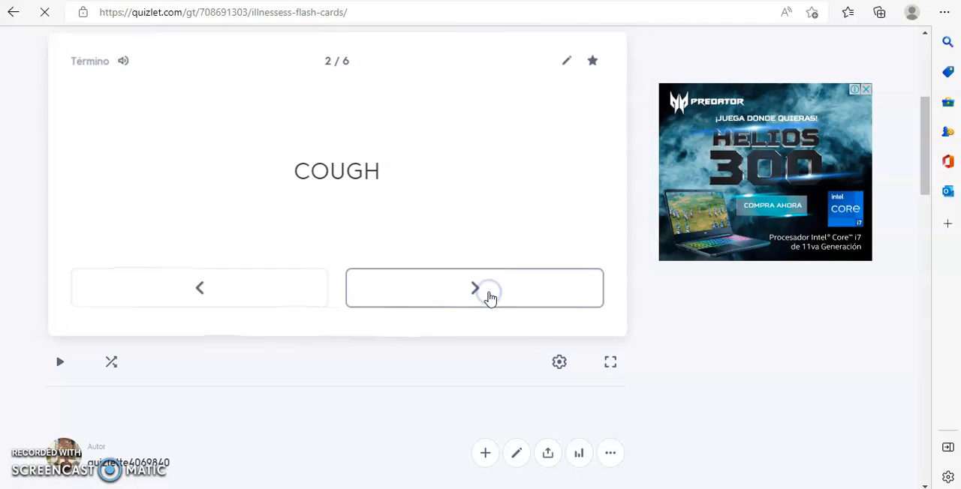
left_click(484, 293)
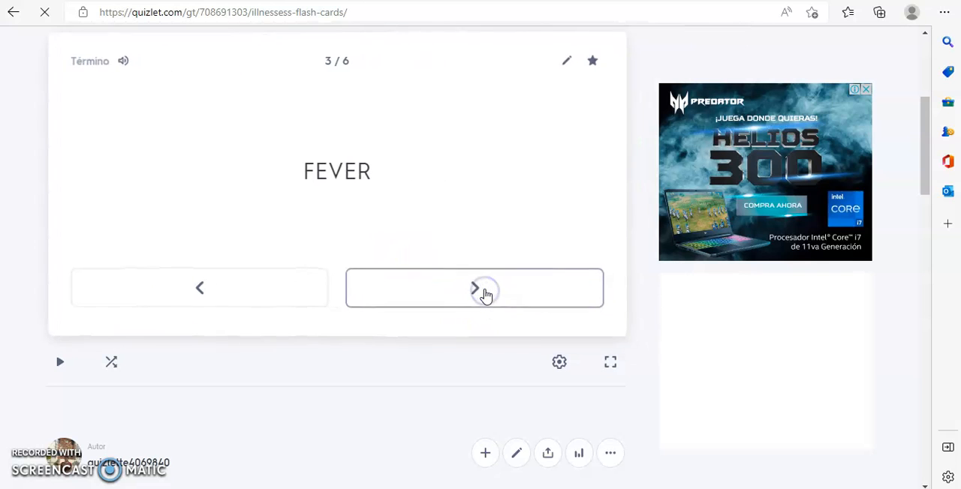
left_click(485, 293)
left_click(392, 177)
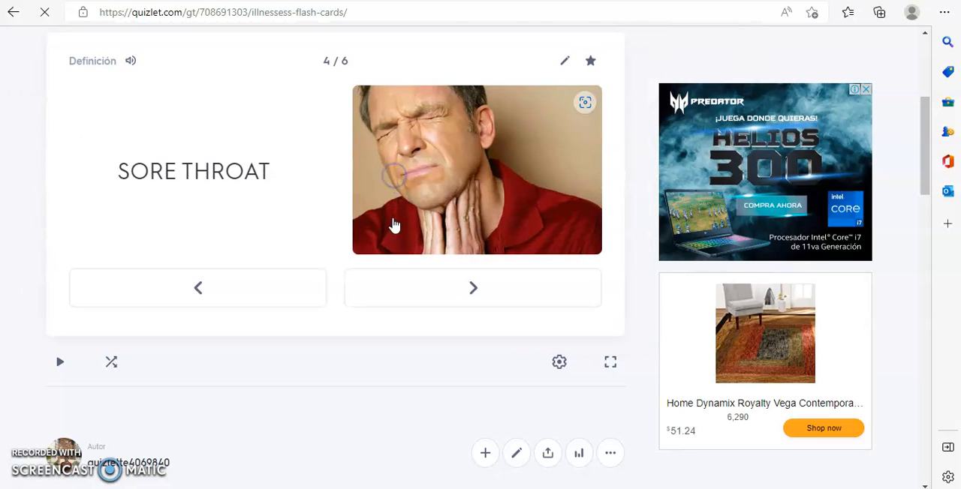
left_click(336, 163)
- Continue to the HEADACHE and STOMACHACHE flashcards, flipping each one to its illustrated definition and back
left_click(471, 287)
left_click(324, 165)
left_click(334, 193)
left_click(465, 283)
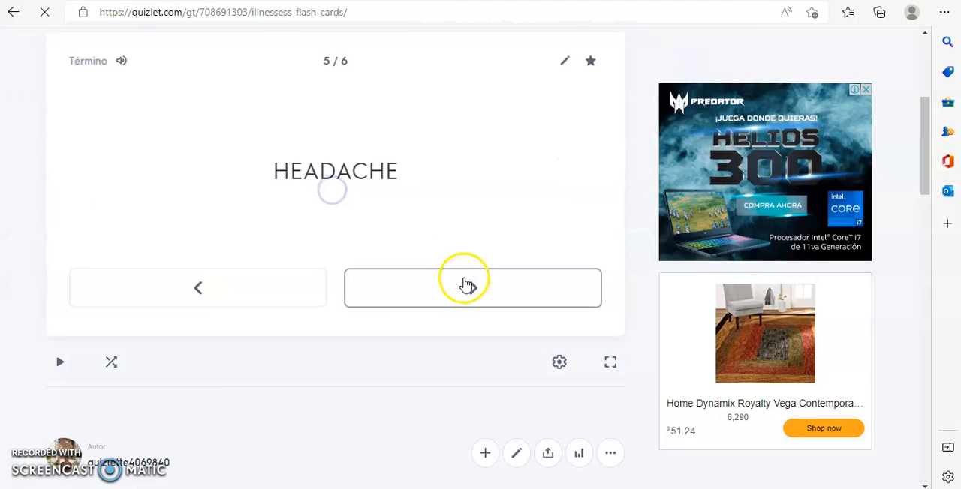
left_click(317, 170)
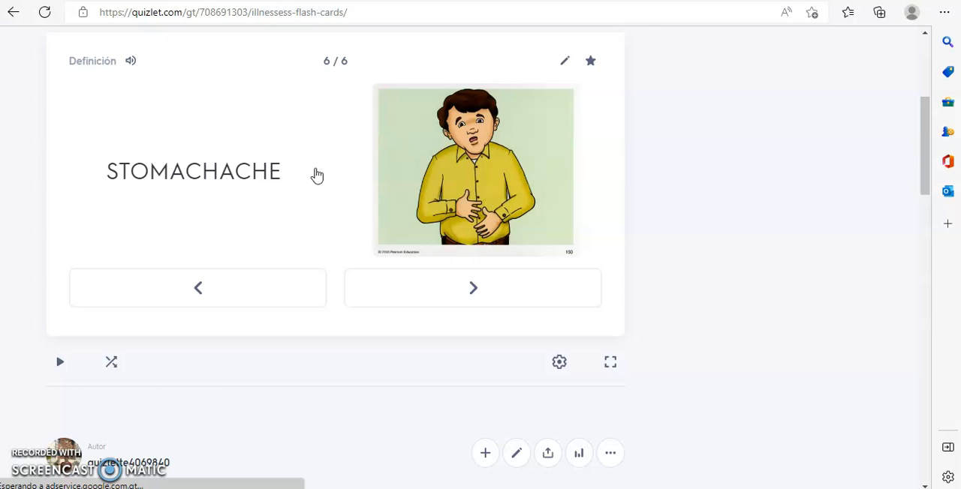
left_click(317, 174)
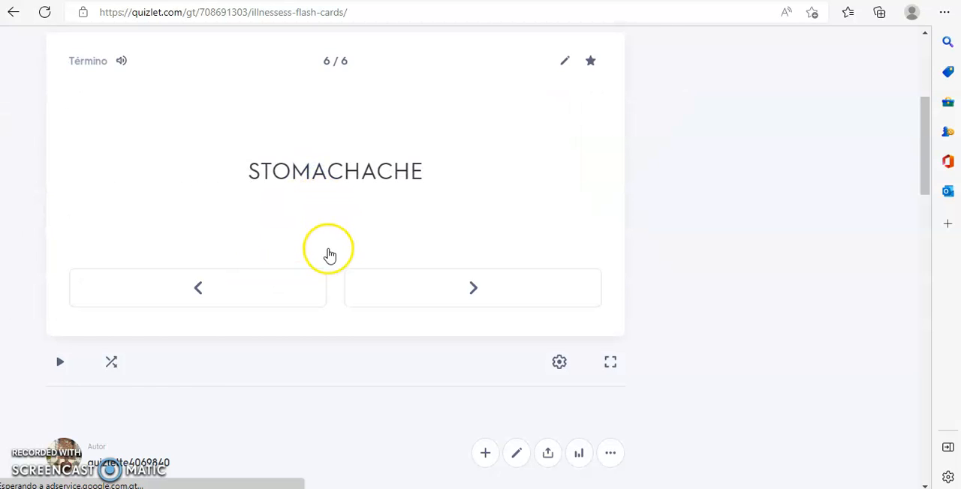
- Examine the set's term list, its list of study modes and the creator's other study sets
scroll(329, 255, "down", 10)
scroll(329, 255, "down", 5)
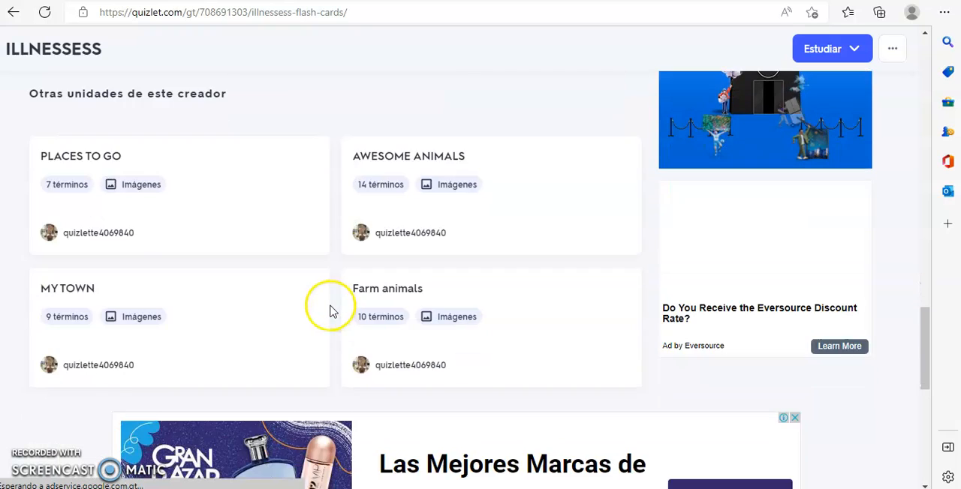
scroll(331, 311, "up", 8)
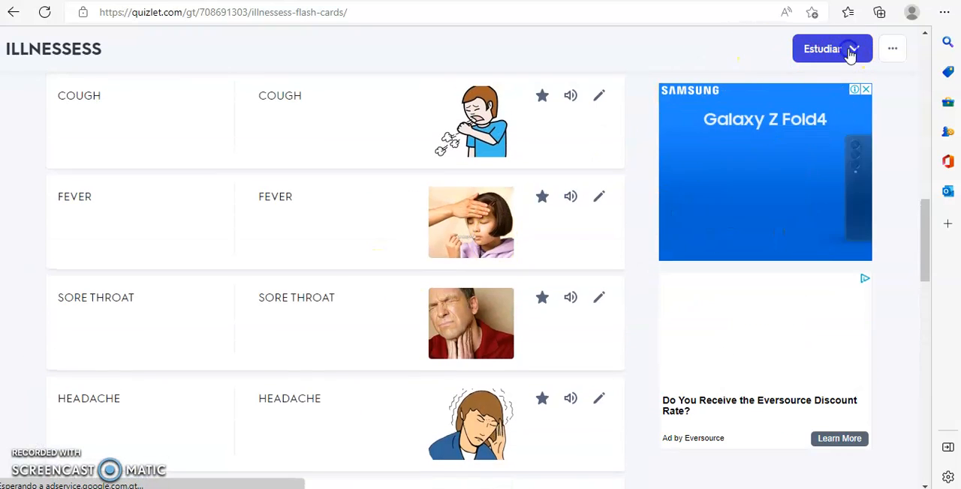
left_click(849, 51)
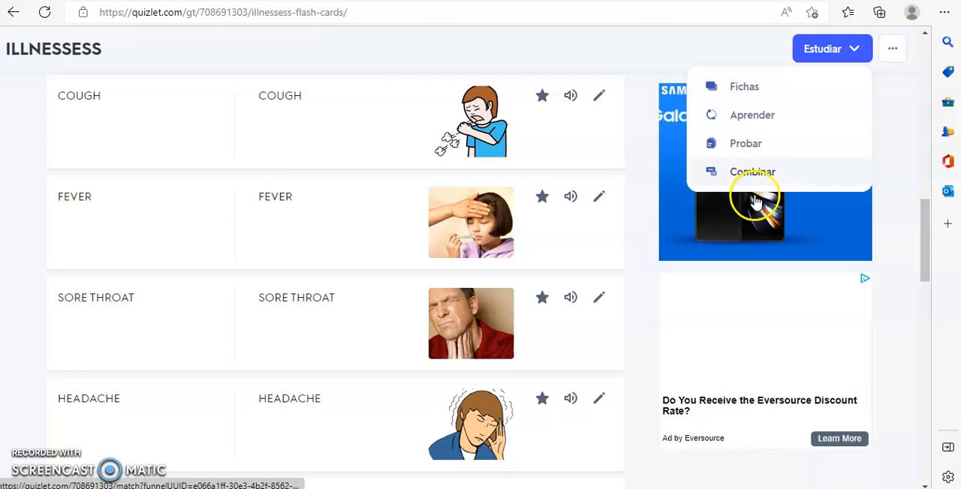
scroll(381, 313, "down", 5)
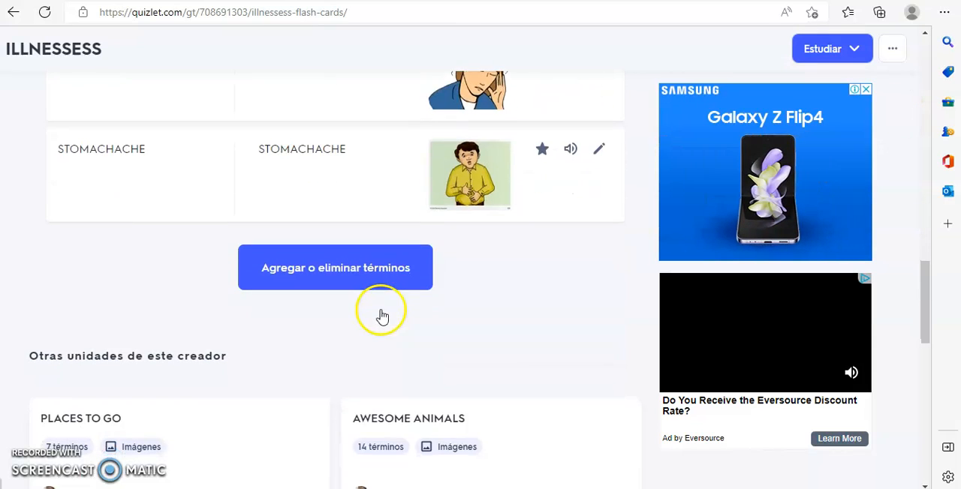
scroll(381, 316, "down", 6)
scroll(382, 316, "up", 4)
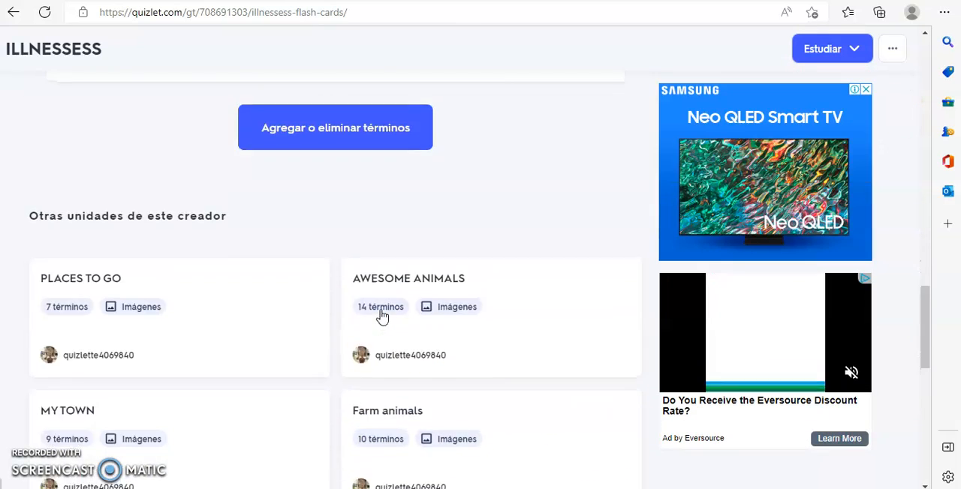
scroll(381, 316, "up", 15)
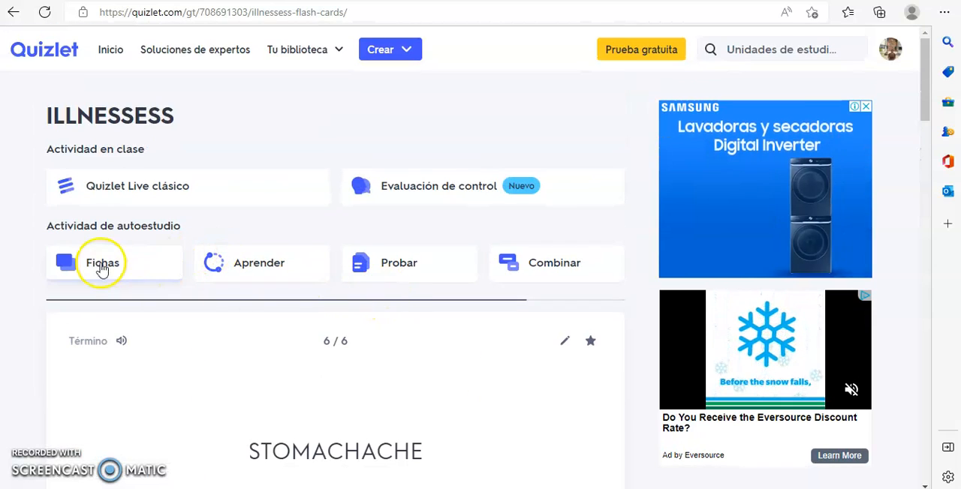
- Review the whole ILLNESSESS page again, from the self-study activities through the terms to the page's end
scroll(466, 284, "down", 2)
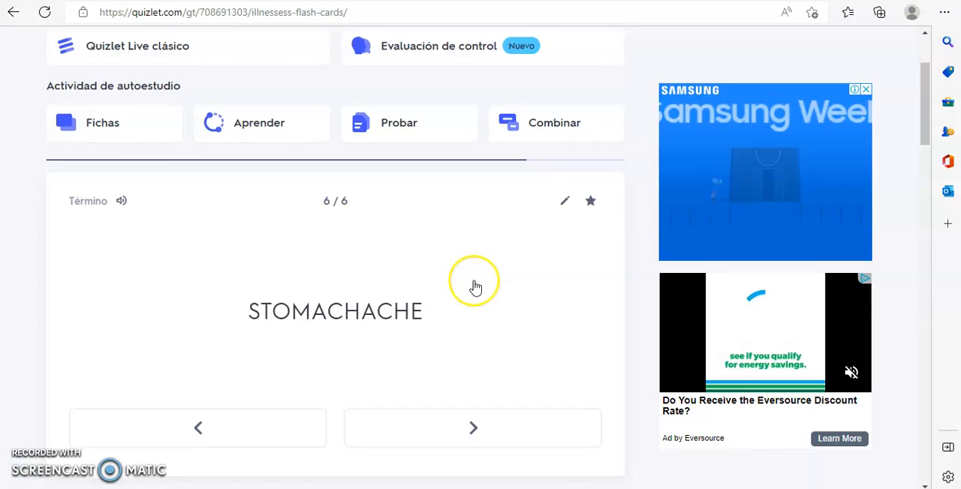
scroll(475, 287, "down", 5)
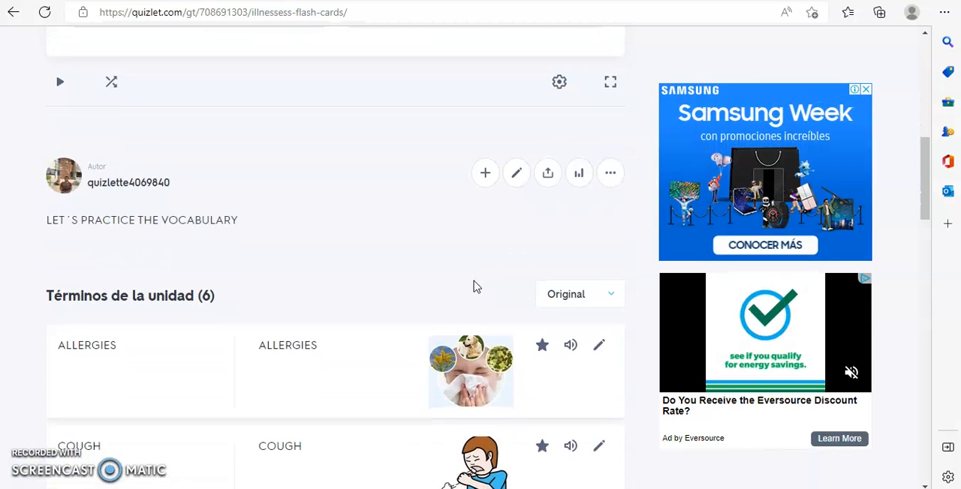
scroll(474, 286, "down", 6)
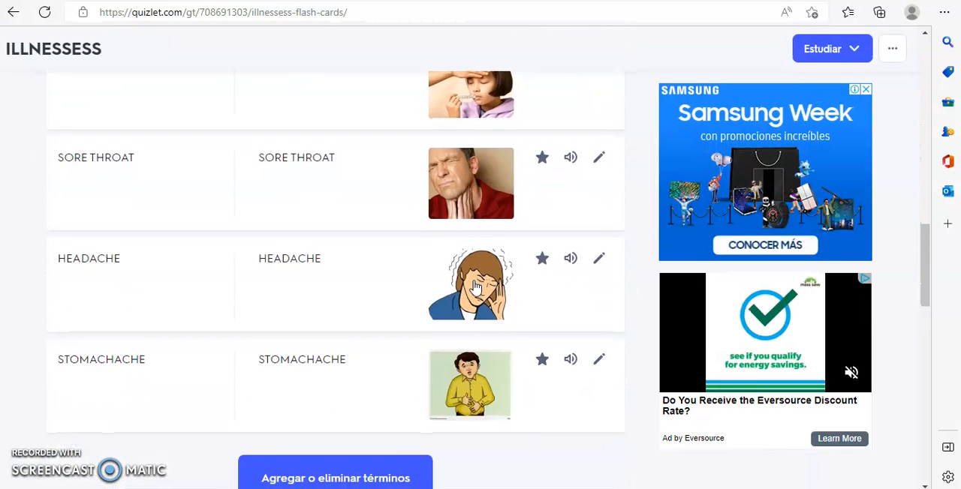
scroll(474, 287, "down", 7)
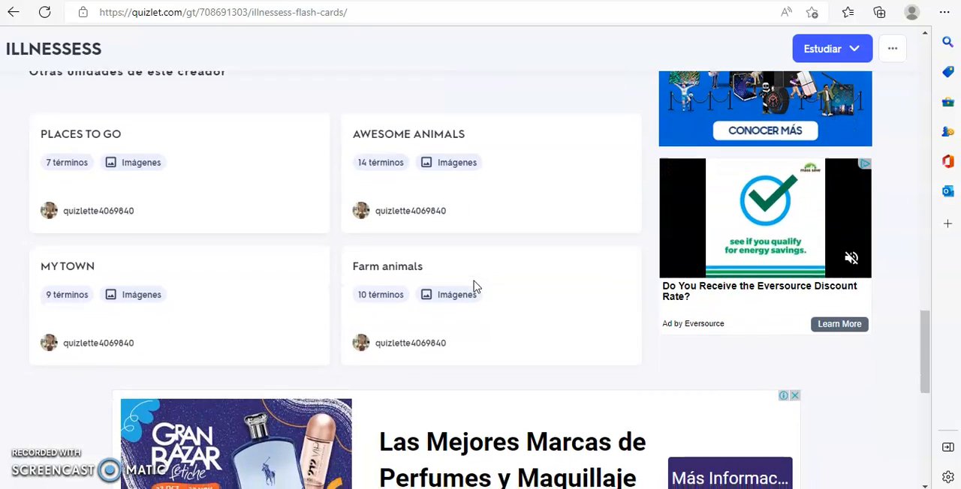
scroll(474, 287, "down", 3)
scroll(475, 287, "down", 3)
scroll(474, 286, "up", 3)
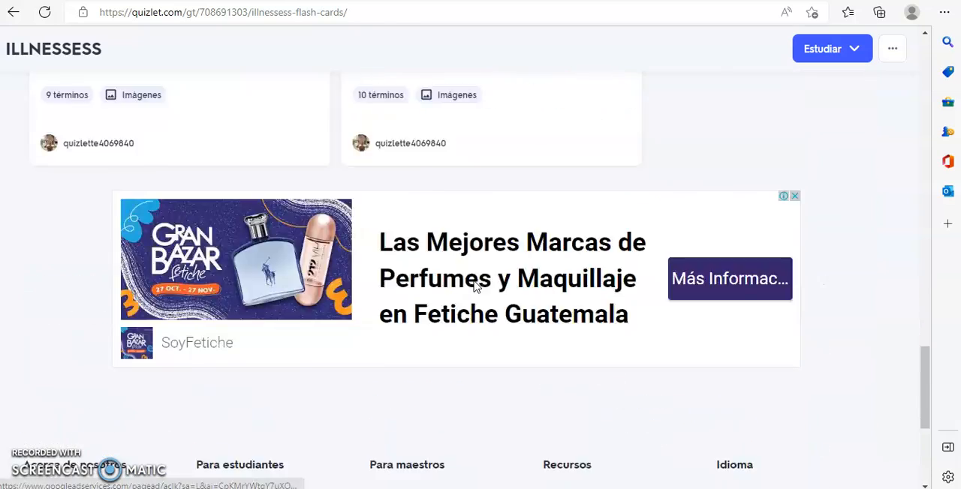
scroll(474, 287, "up", 8)
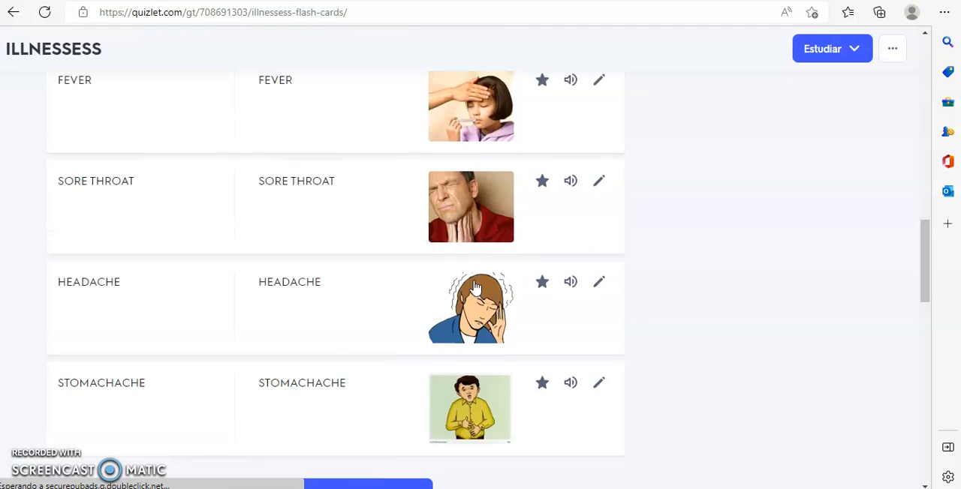
scroll(475, 287, "up", 10)
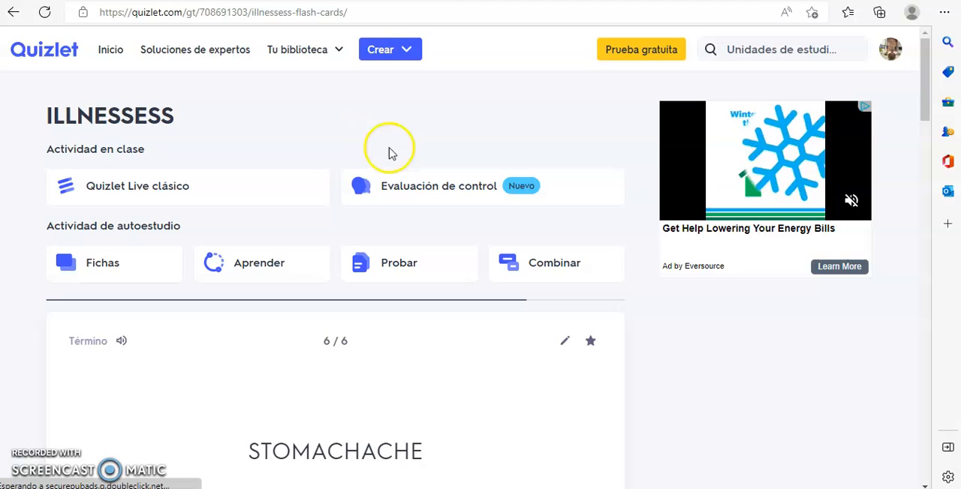
- Start automatic playback of the flashcards and let them run through to the results summary
scroll(285, 294, "down", 2)
scroll(286, 293, "down", 4)
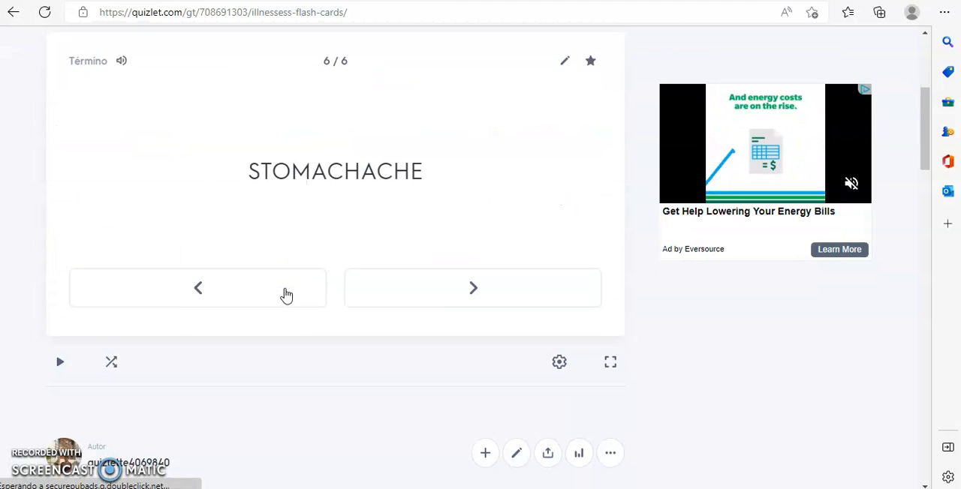
scroll(285, 294, "down", 2)
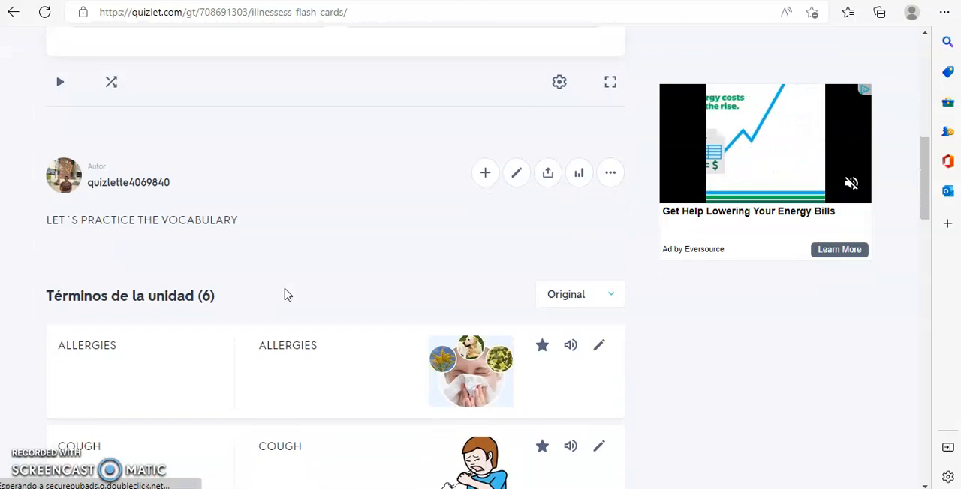
left_click(63, 88)
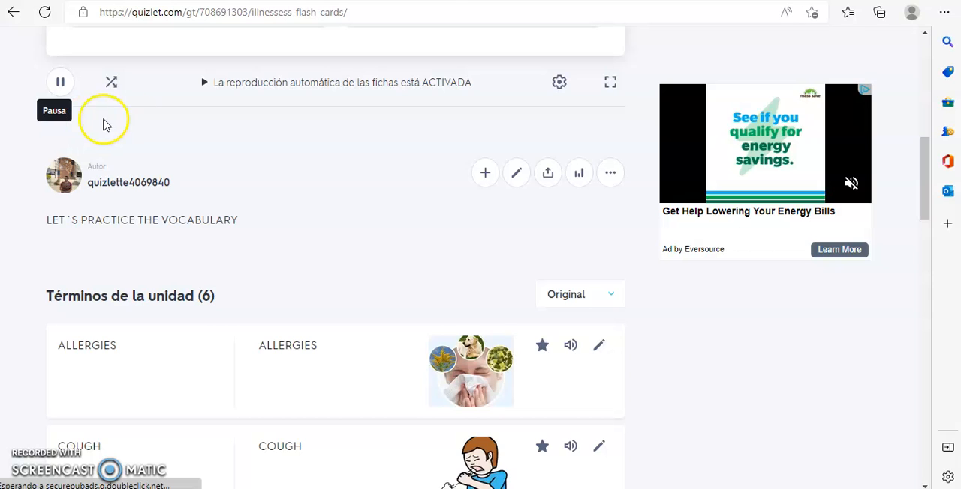
scroll(400, 187, "up", 3)
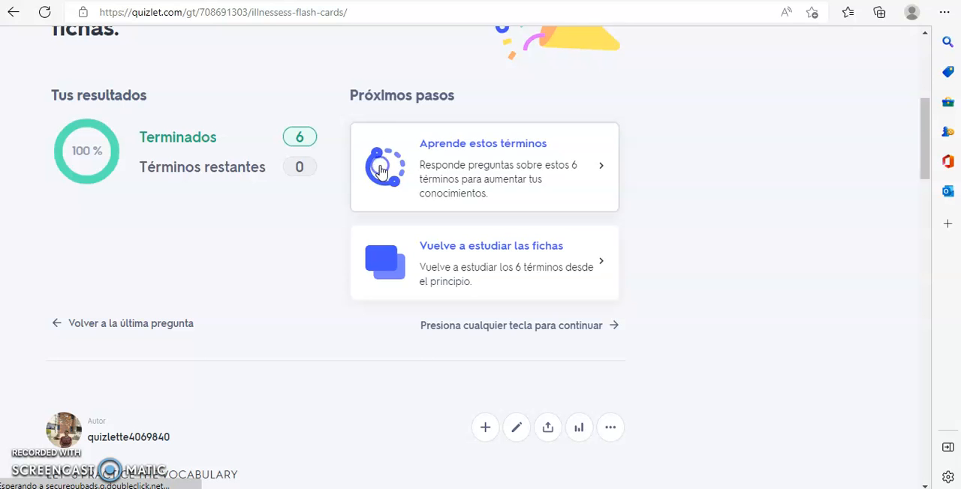
- Start learning these terms from the flashcard results and choose "Memorizar todo el contenido" as the study goal
left_click(423, 131)
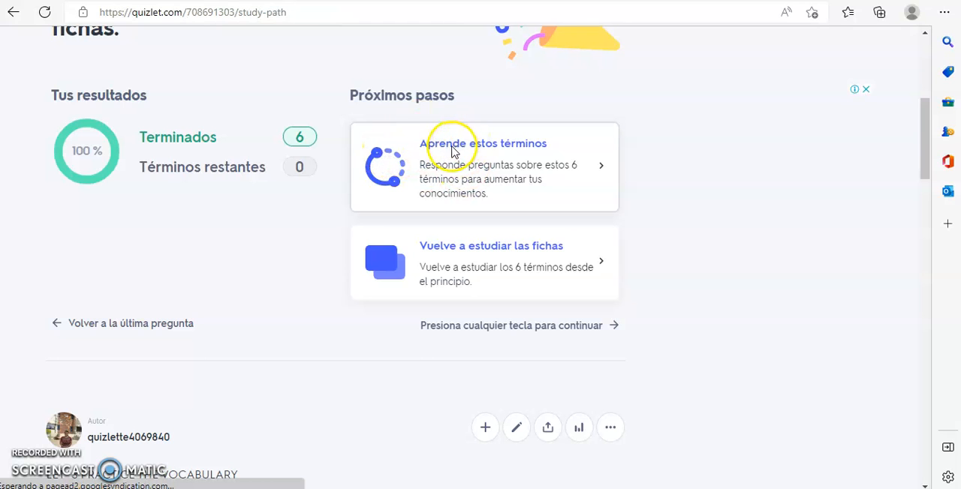
scroll(384, 229, "down", 1)
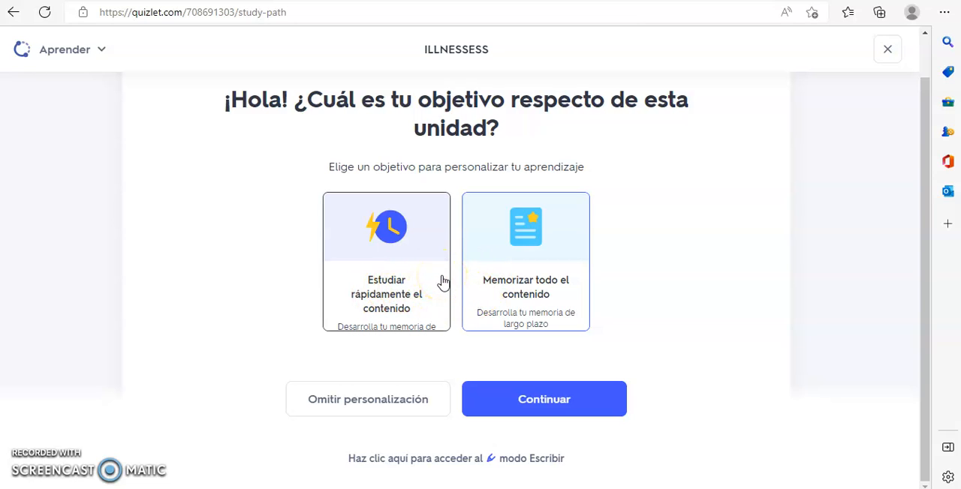
left_click(475, 307)
left_click(385, 322)
left_click(542, 300)
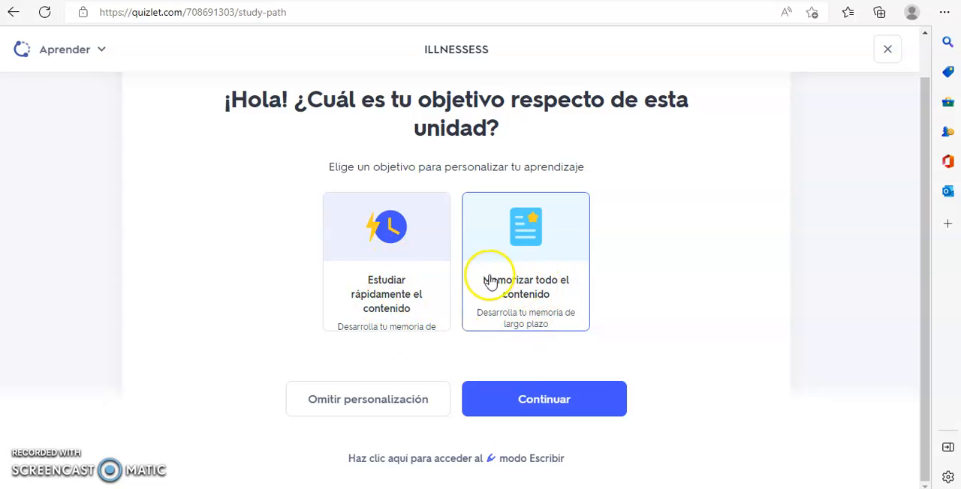
left_click(348, 277)
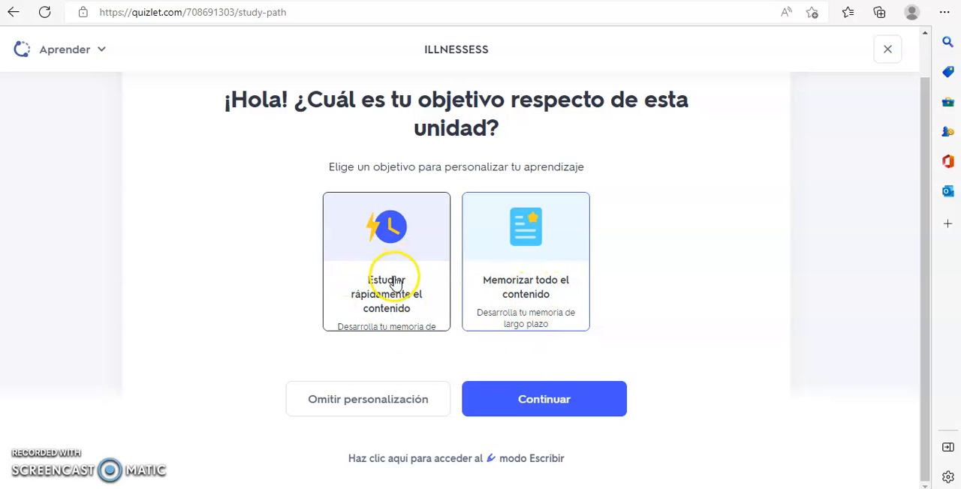
left_click(480, 399)
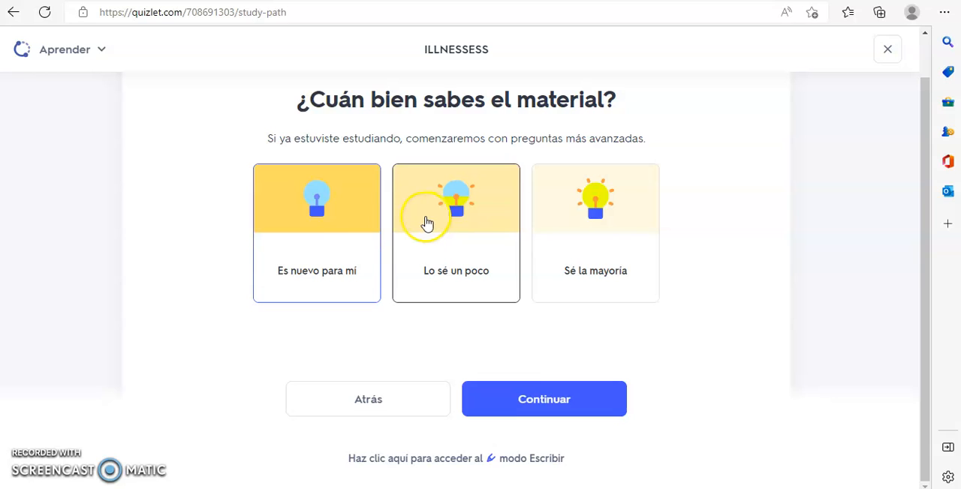
- Set the knowledge level to "Es nuevo para mí", begin the learning round and dismiss the class notice
left_click(340, 223)
left_click(581, 414)
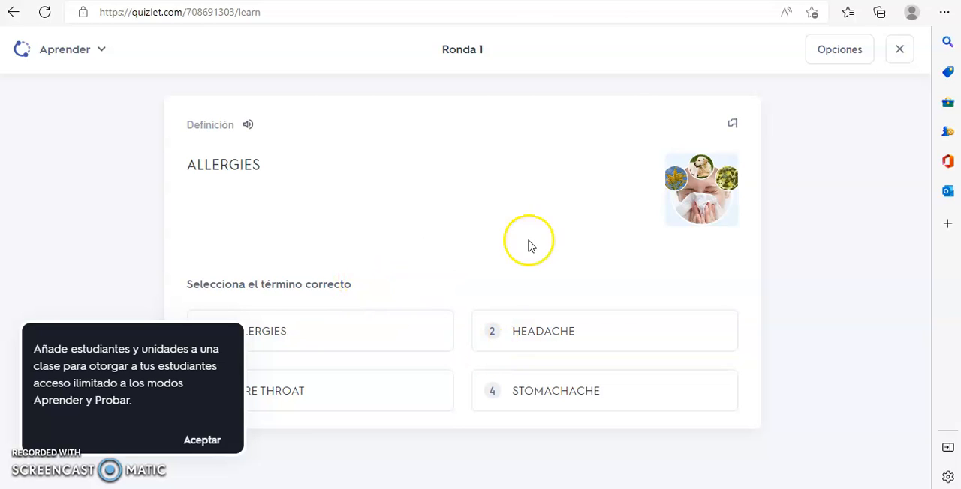
left_click(203, 443)
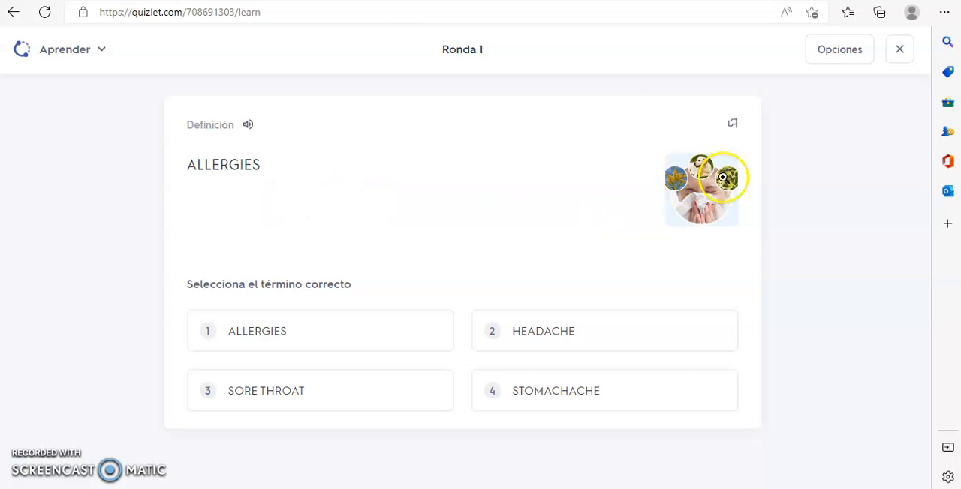
- View the ALLERGIES picture enlarged, then answer the first two questions with ALLERGIES and COUGH
left_click(715, 202)
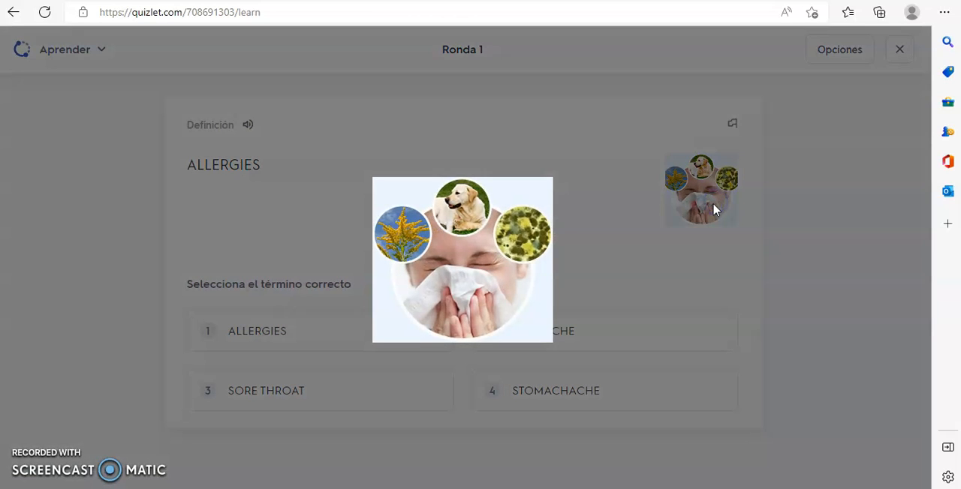
left_click(608, 207)
left_click(294, 347)
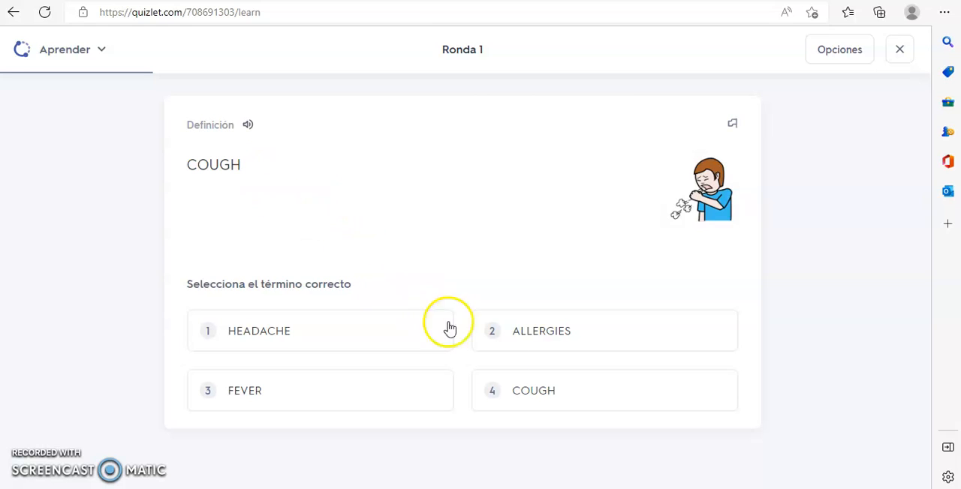
left_click(549, 391)
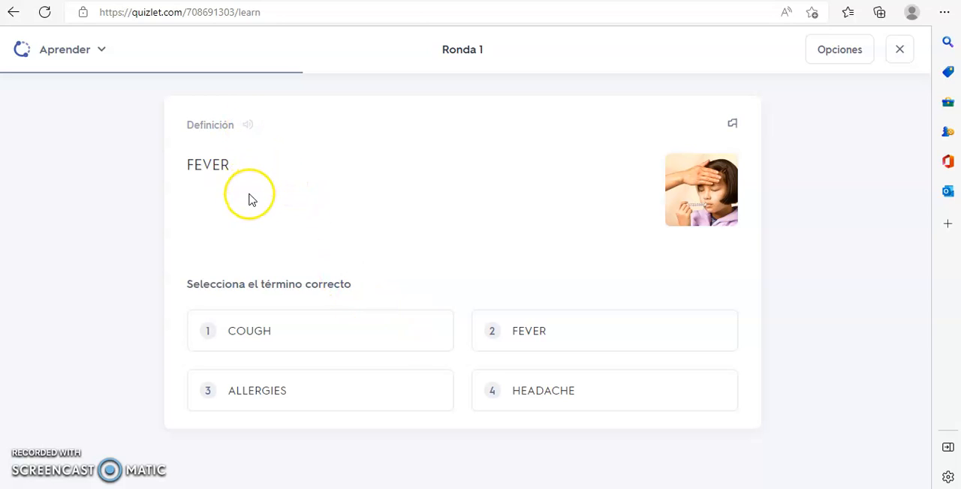
- Play the audio of the FEVER definition, then exit the learning round to the ILLNESSESS set page
left_click(248, 126)
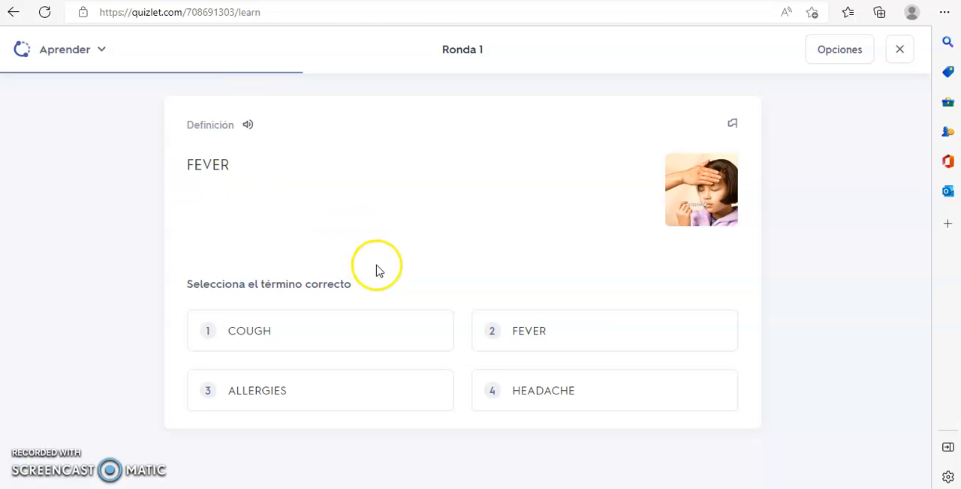
left_click(899, 49)
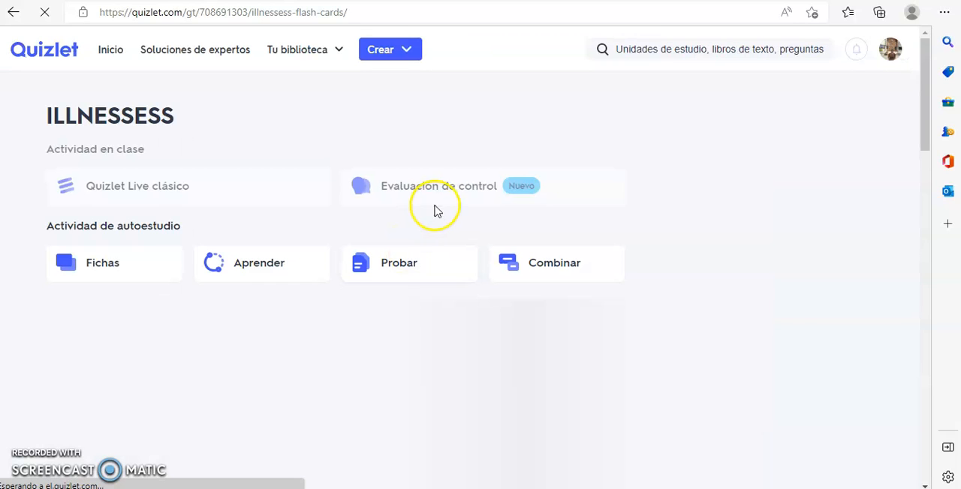
scroll(436, 211, "down", 5)
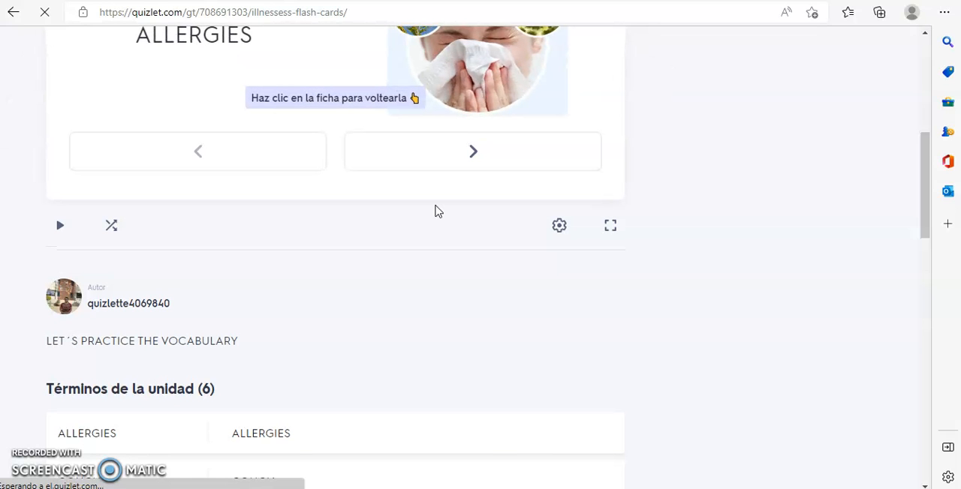
scroll(443, 184, "down", 10)
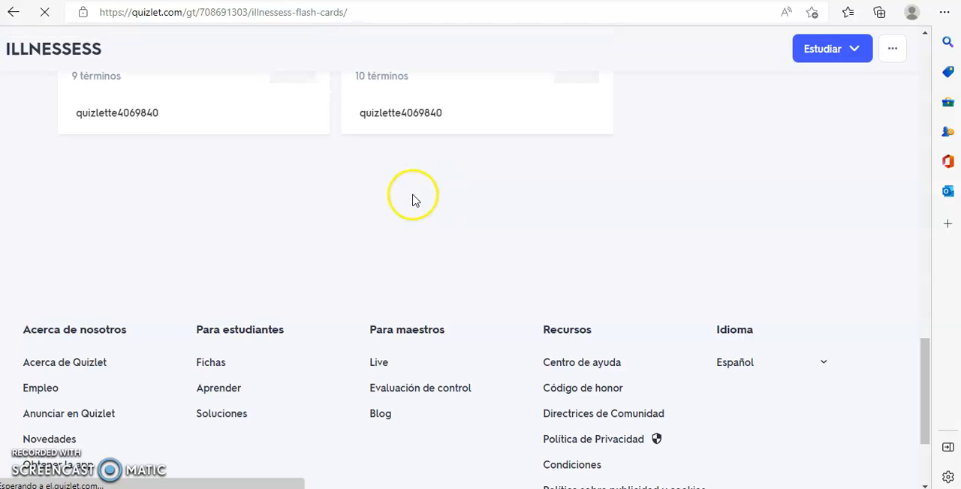
scroll(415, 200, "up", 10)
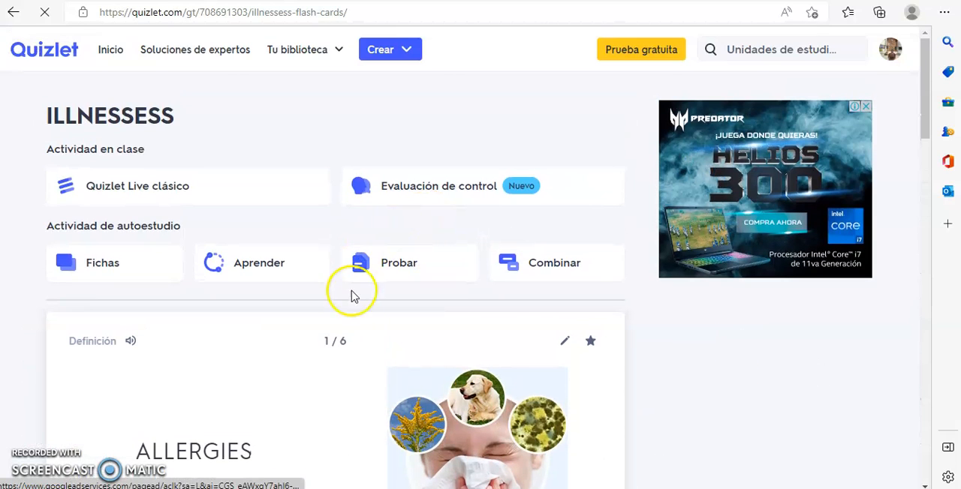